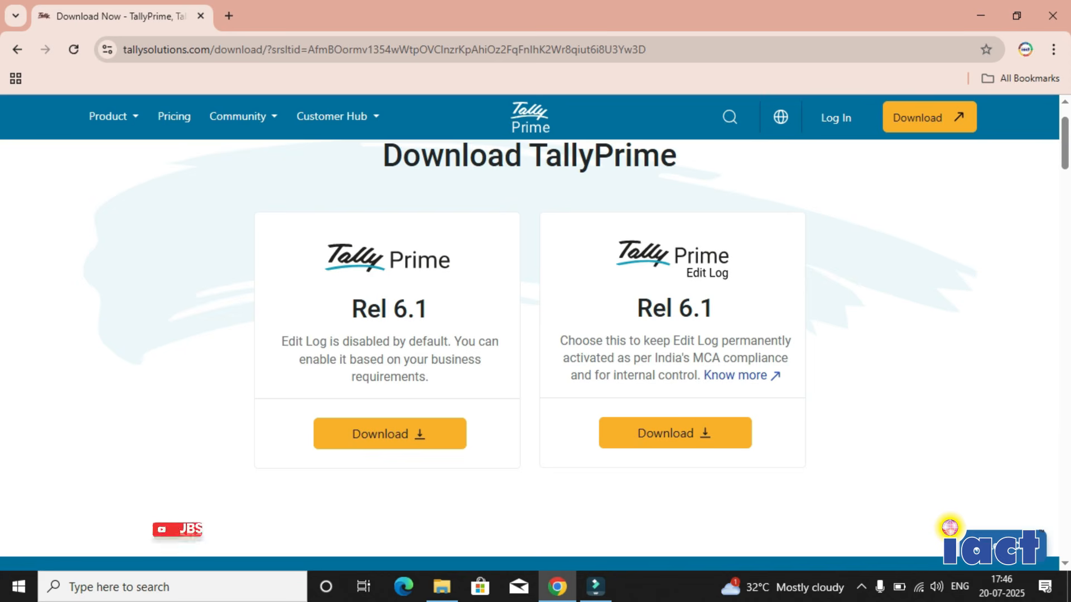
- Download the standard TallyPrime Rel 6.1 edition and install it from the downloaded setup file
left_click(390, 434)
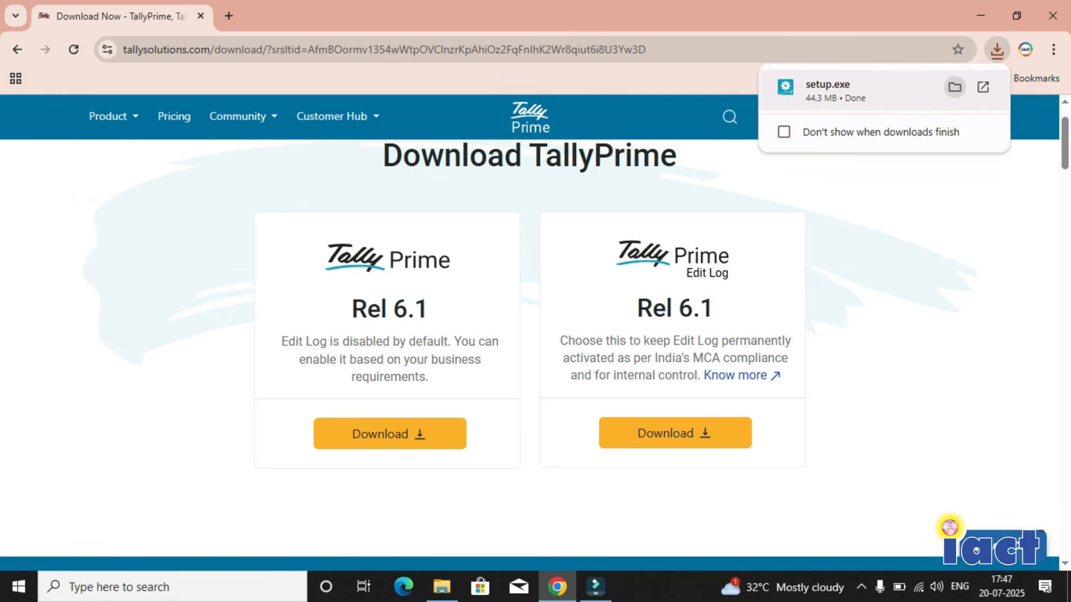
left_click(954, 86)
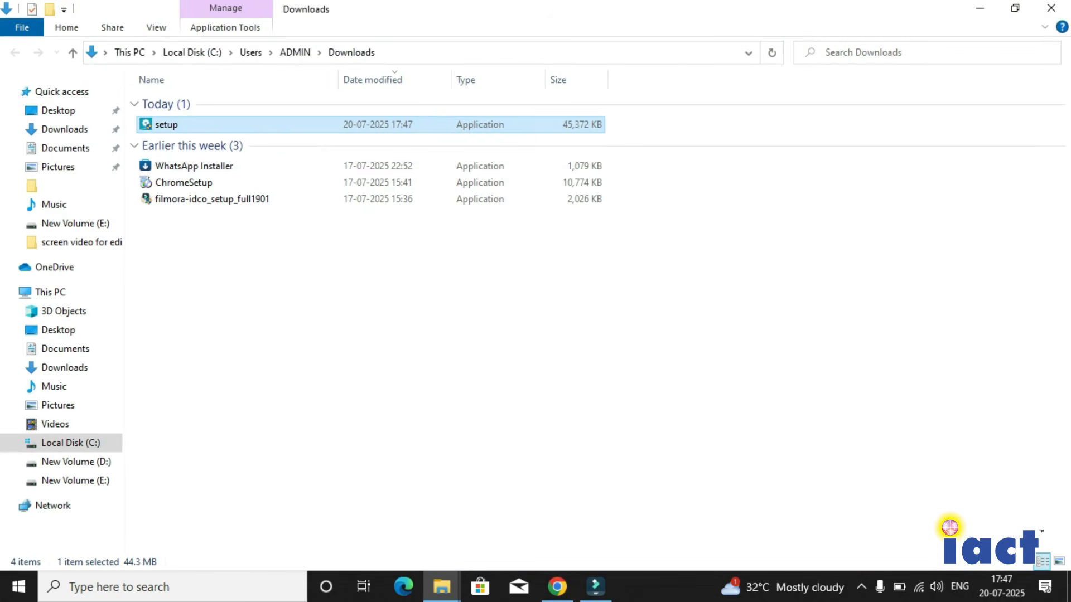
double_click(190, 125)
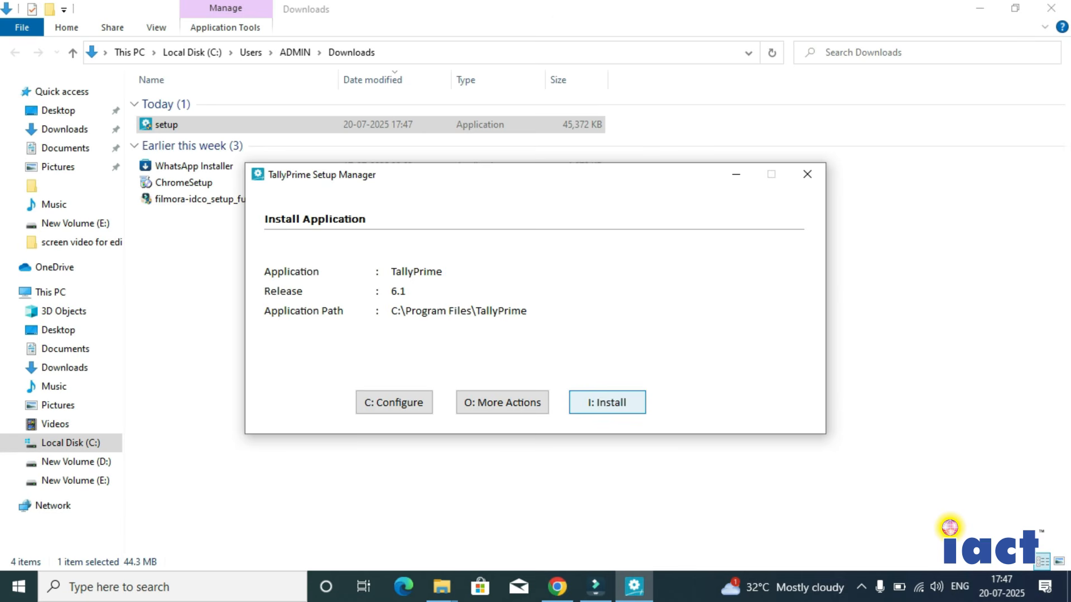
left_click(608, 403)
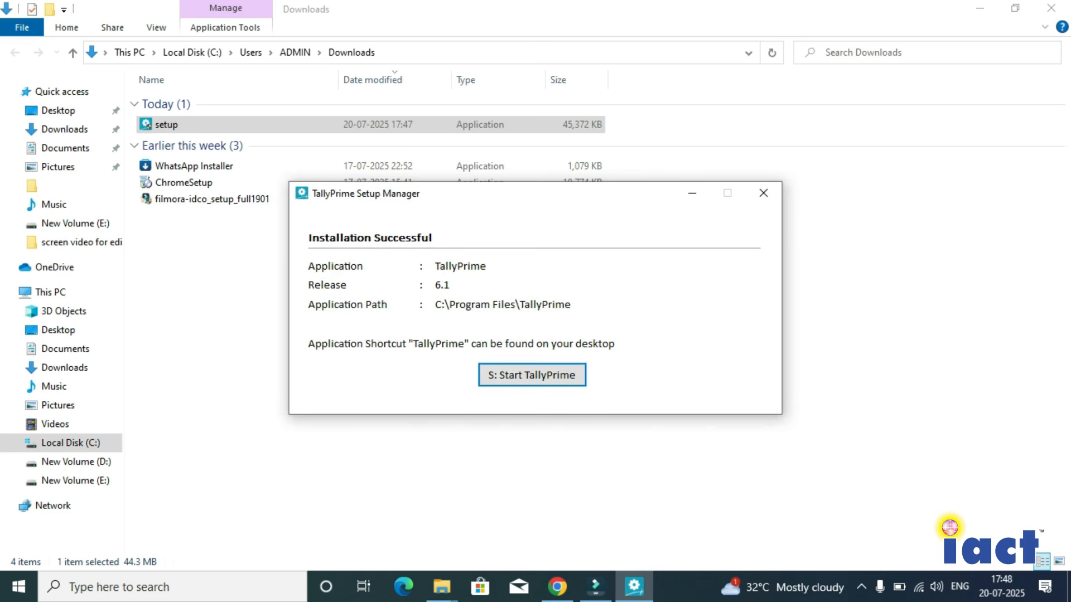
- Start TallyPrime and allow it through the Windows Defender Firewall on public networks
left_click(532, 375)
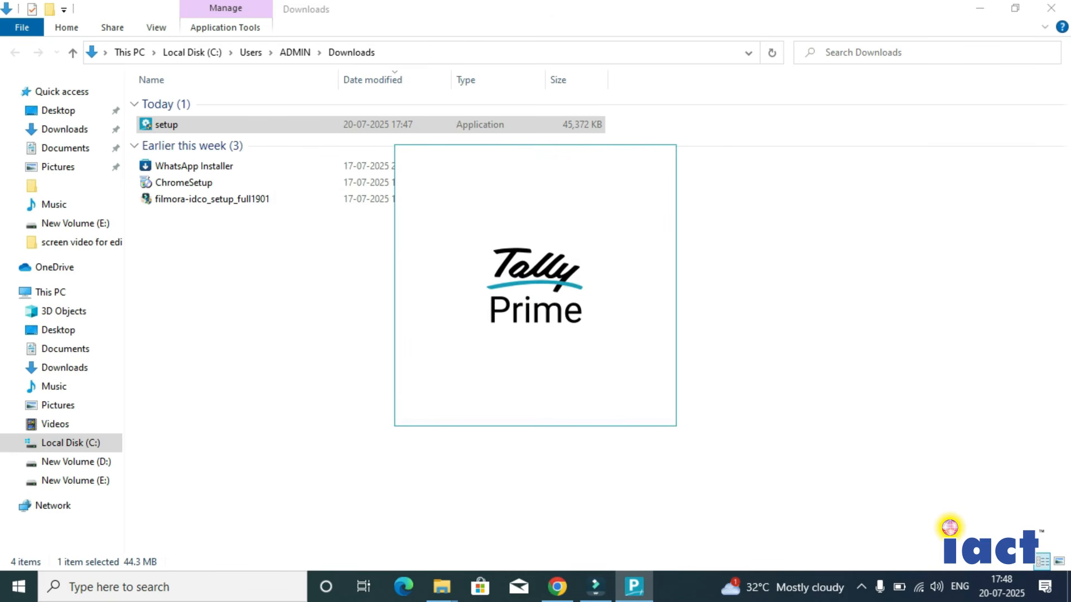
left_click(980, 9)
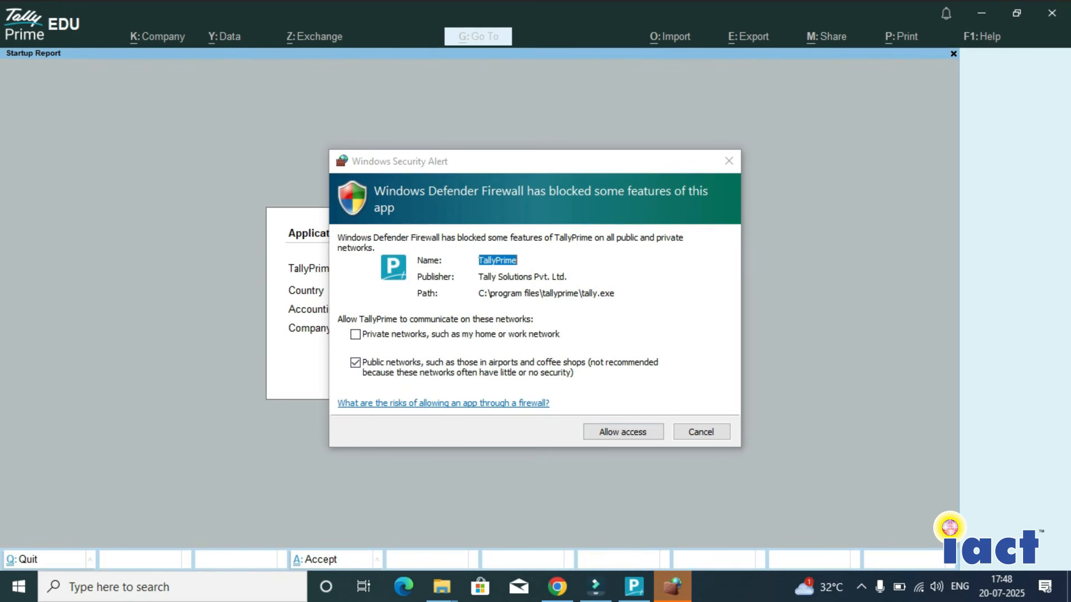
left_click(623, 432)
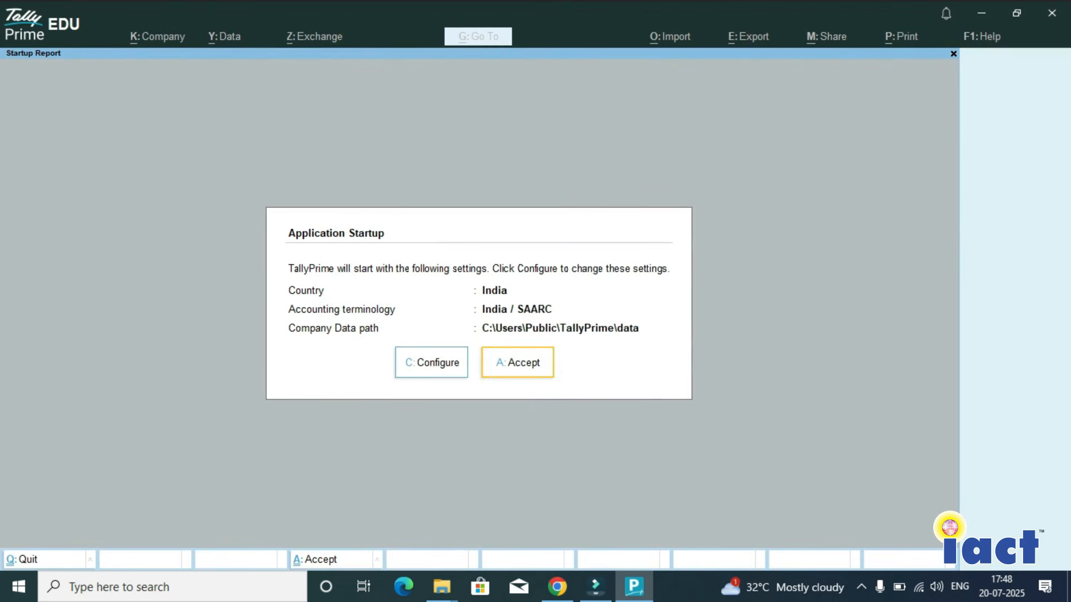
- Open the Company Data Path setting in the startup configuration and browse to the D:\ drive
key("c")
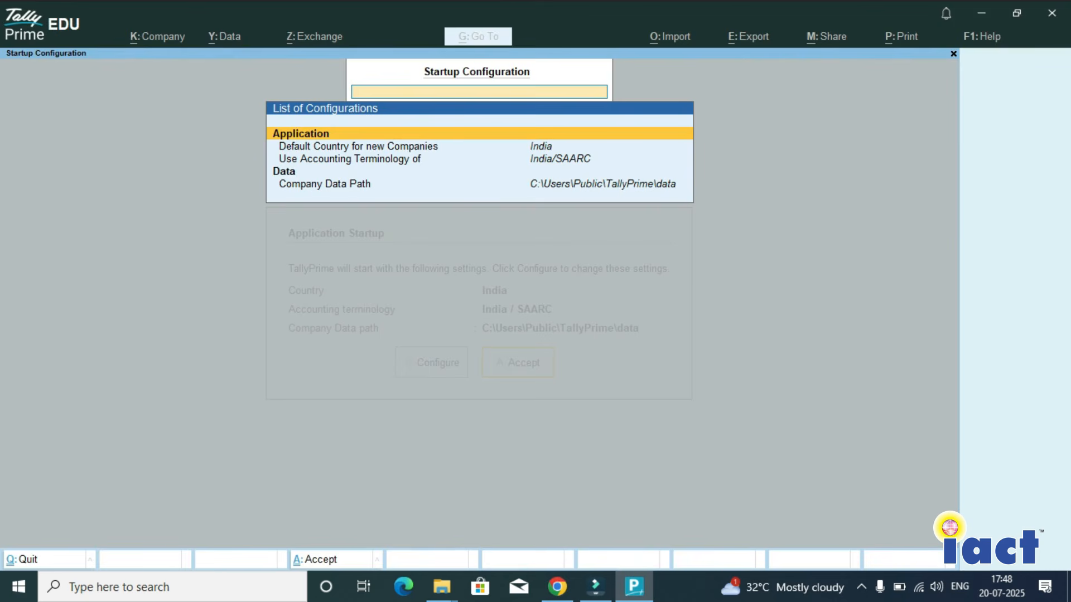
key("Down")
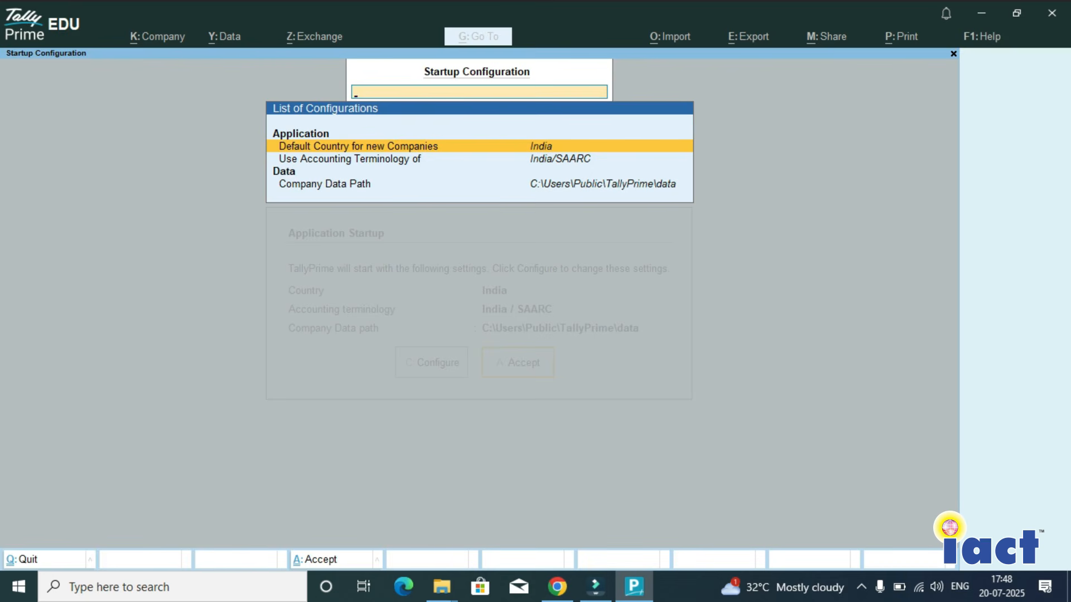
key("Down")
key("Down")
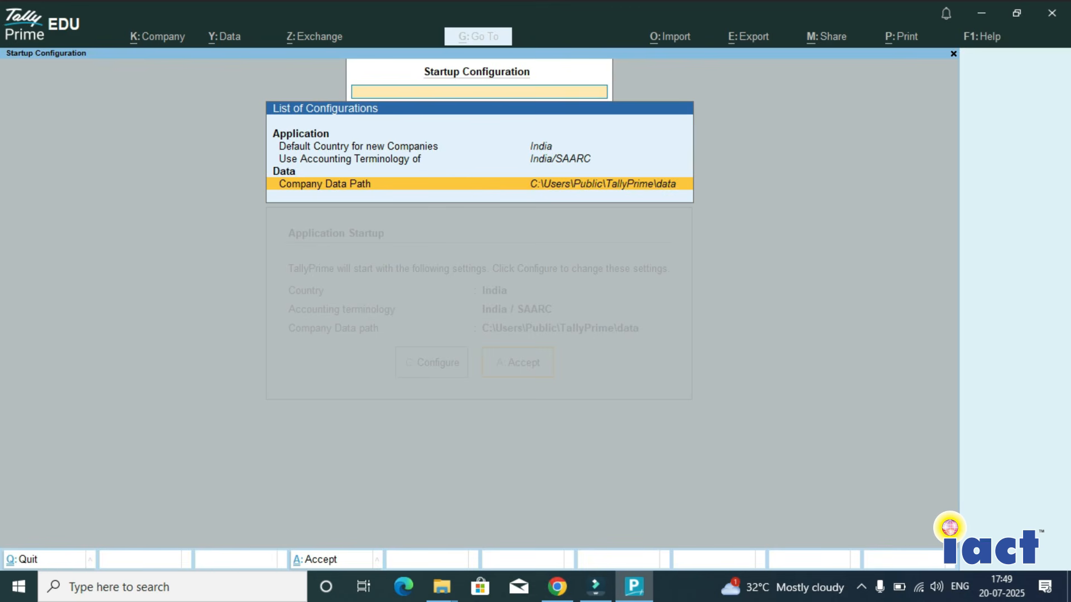
key("Return")
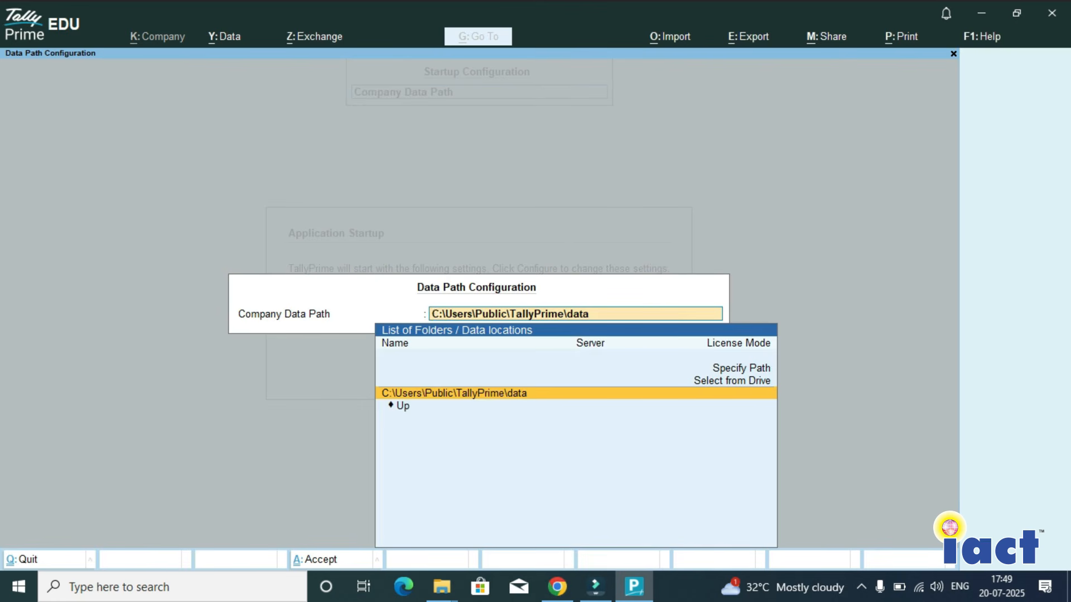
key("Up")
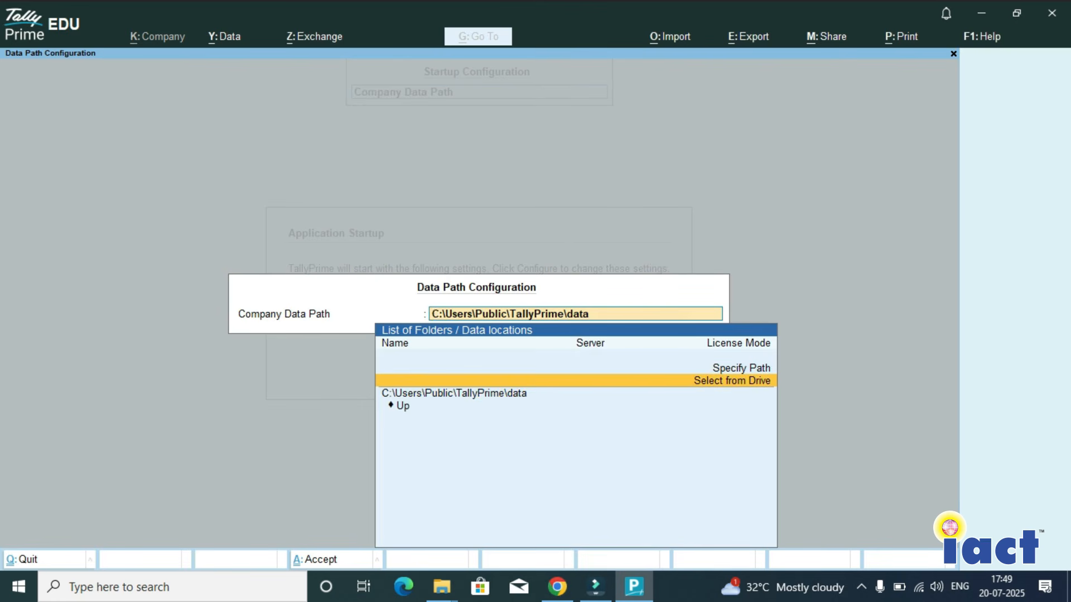
key("Return")
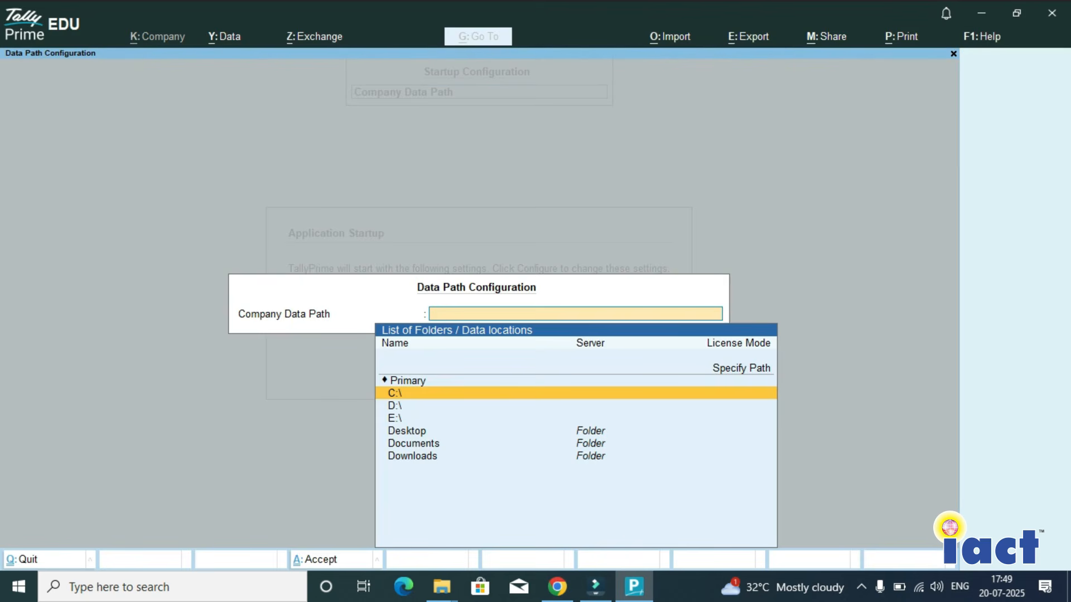
key("Down")
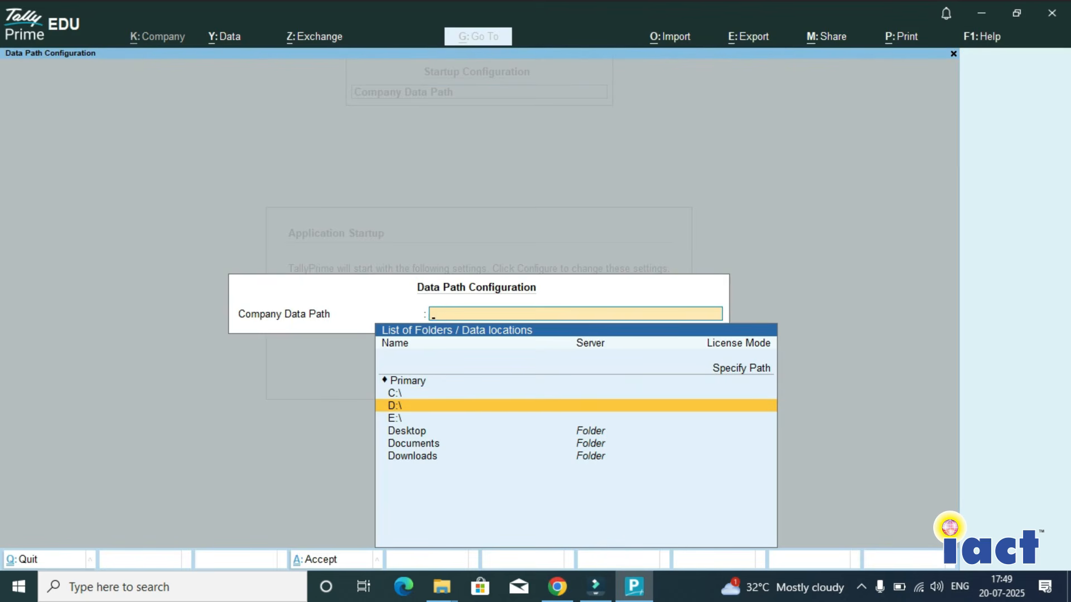
key("Return")
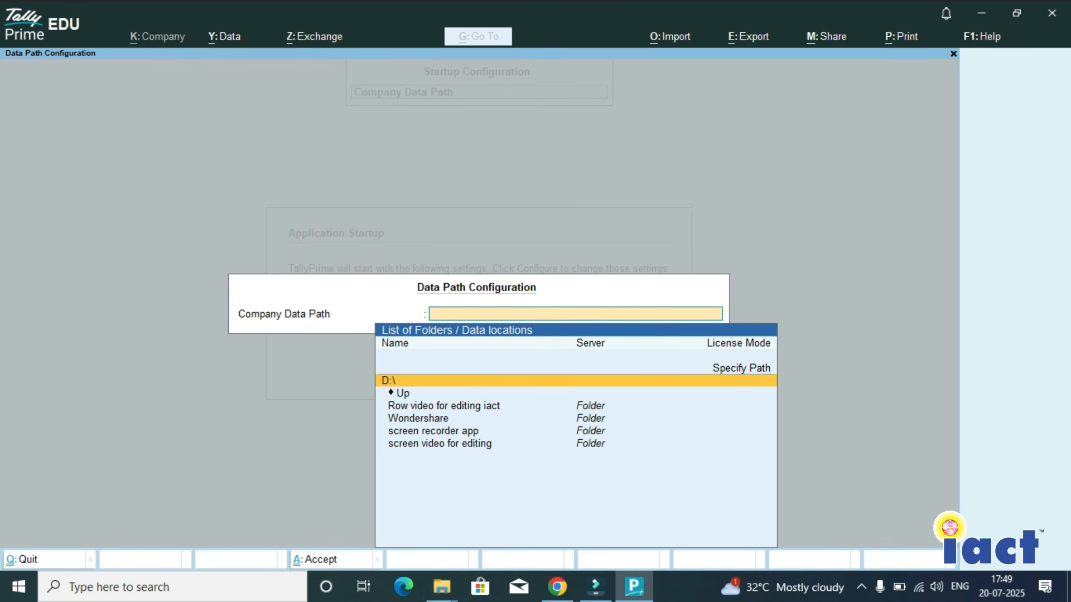
- Switch to File Explorer, create a folder named Tally data on the D: drive, and return to TallyPrime
key("super+e")
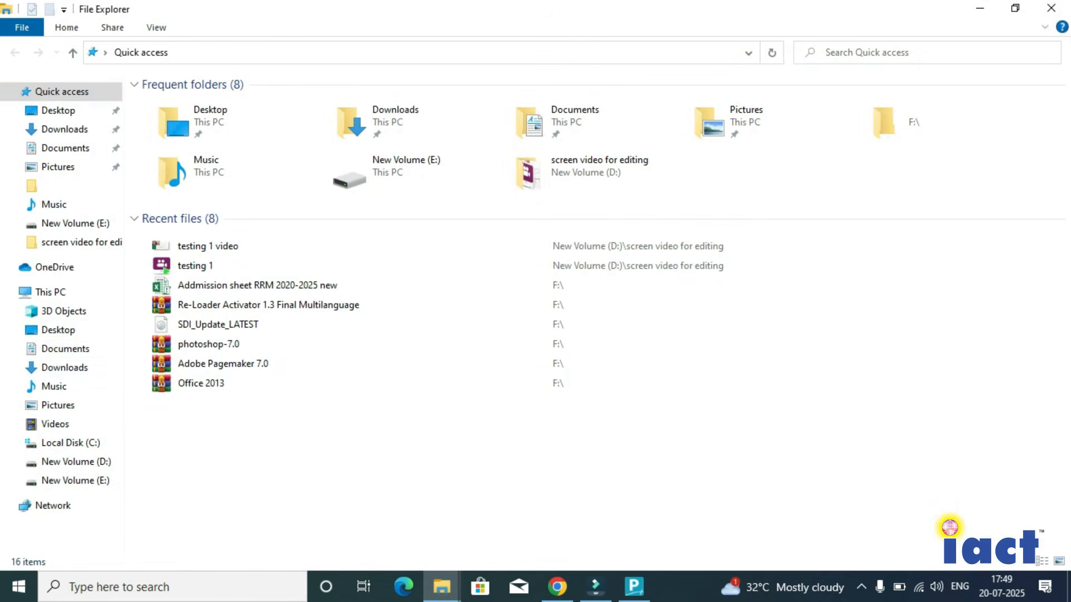
left_click(50, 291)
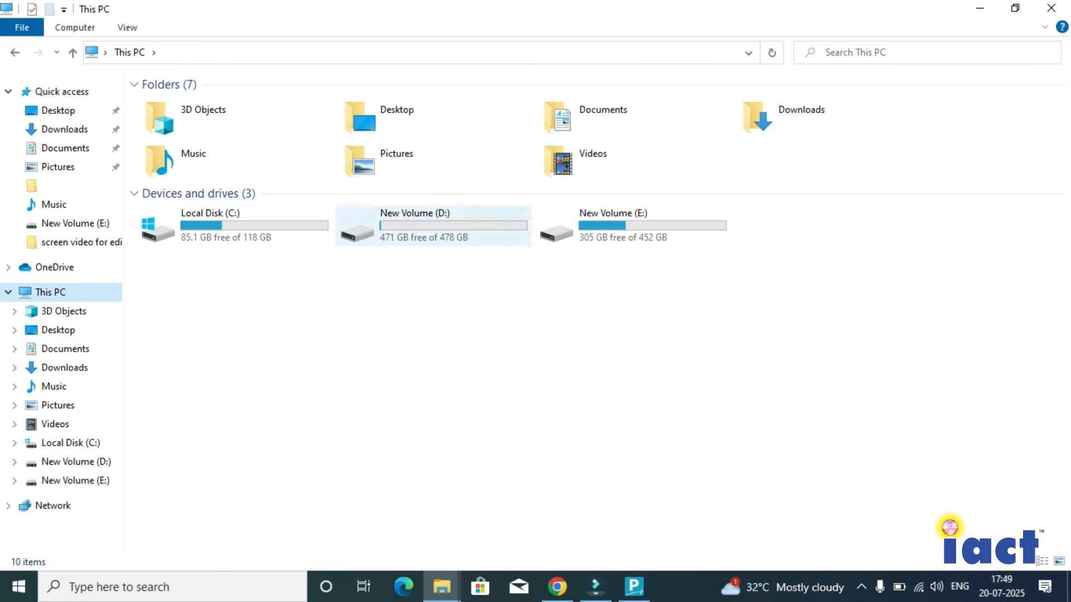
double_click(413, 223)
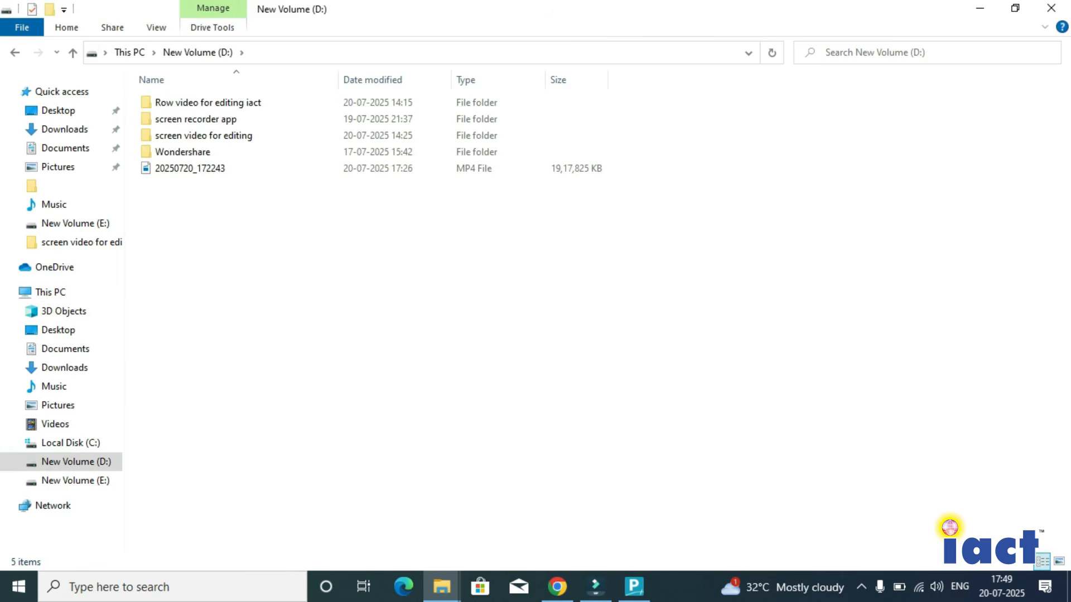
right_click(225, 221)
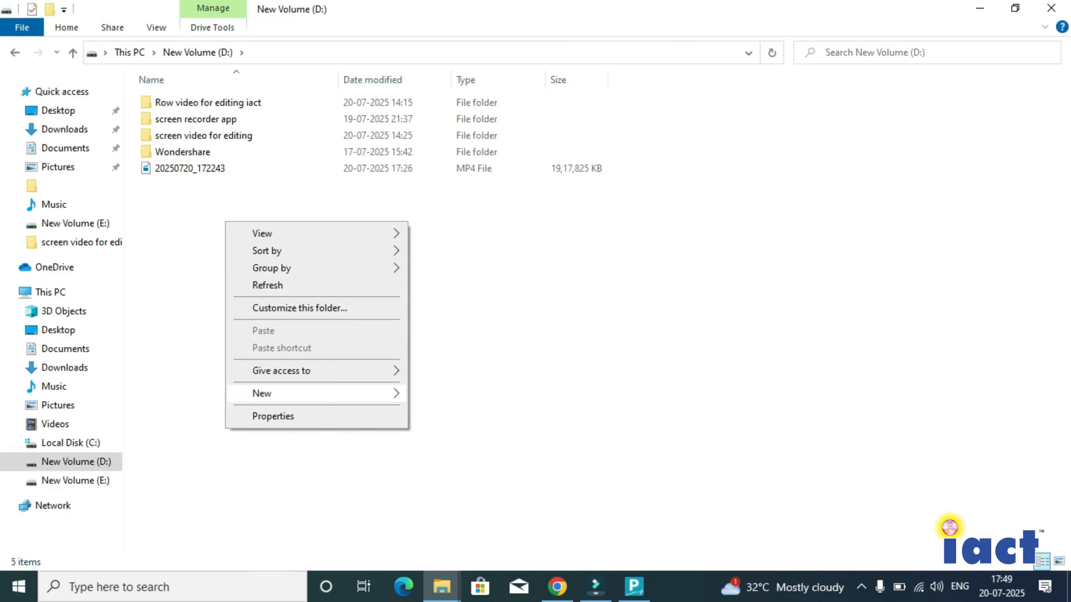
mouse_move(312, 393)
left_click(444, 179)
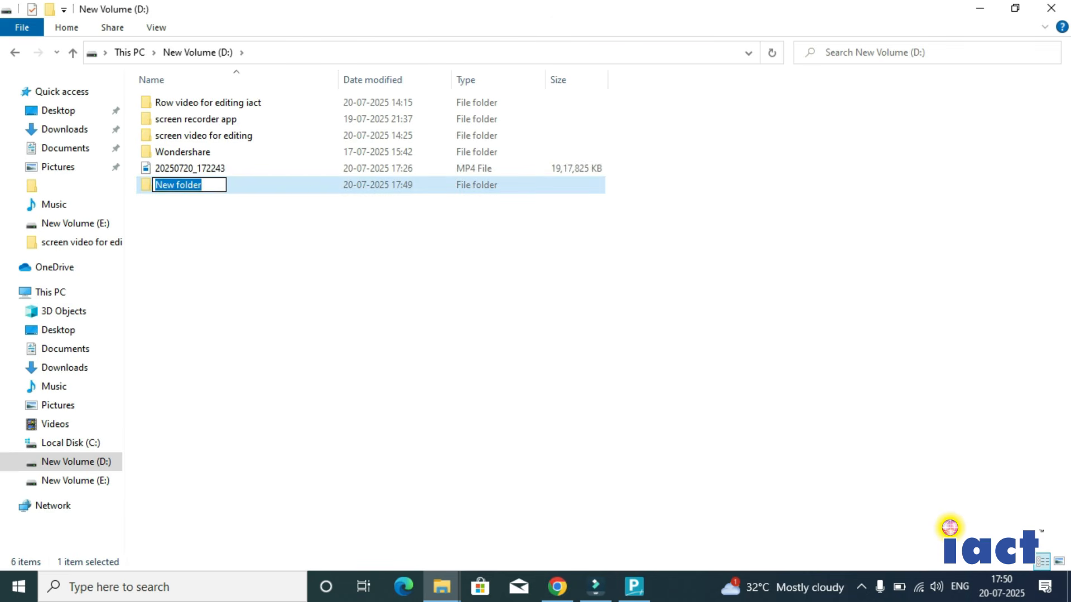
type("Tally")
type("ata")
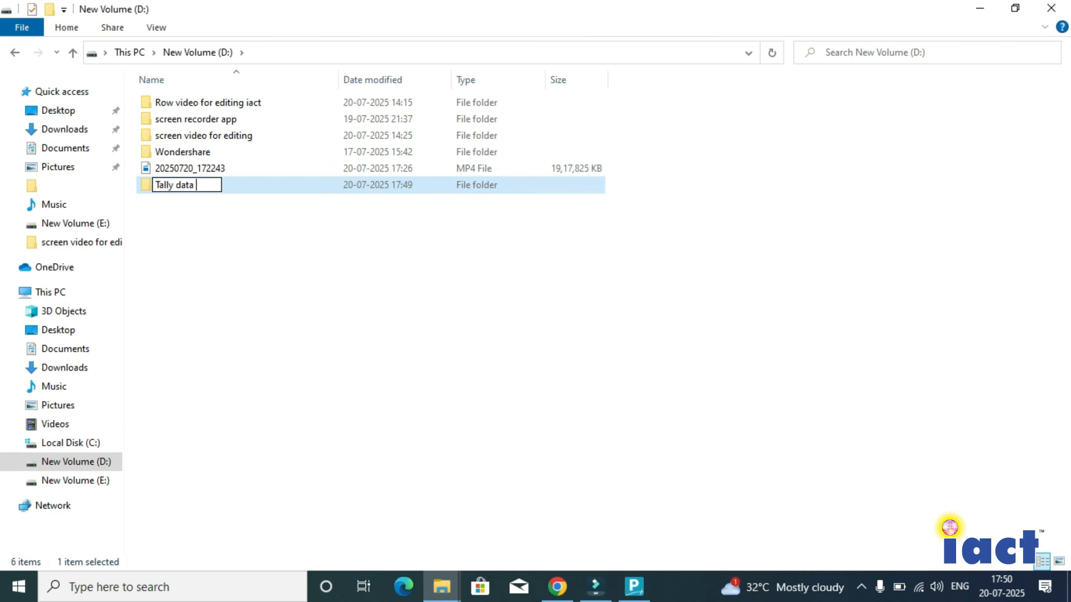
key("Return")
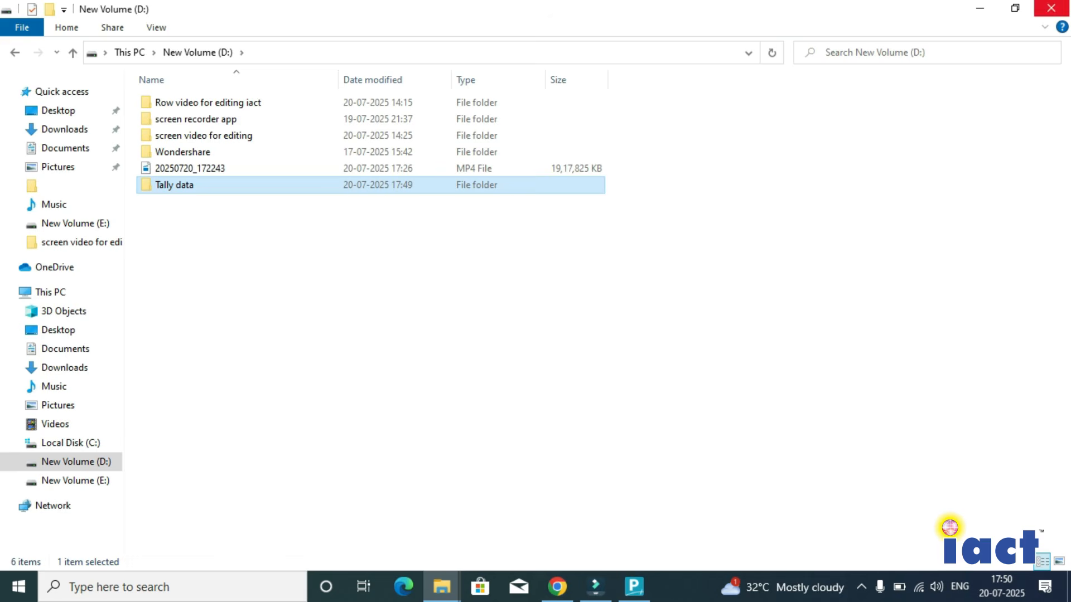
left_click(980, 8)
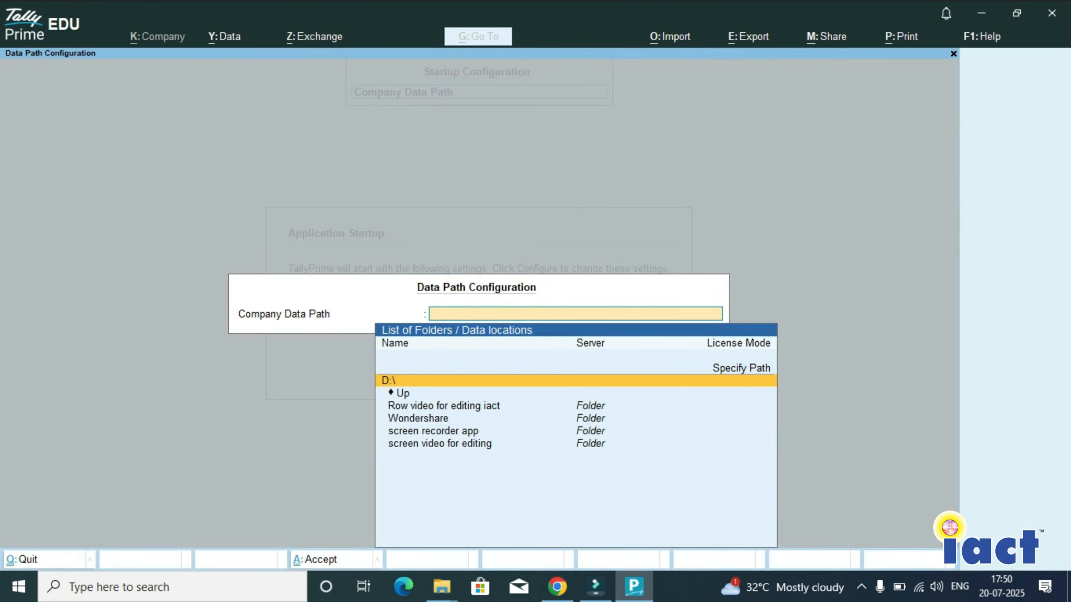
- Refresh the folder list and set the company data path to D:\Tally data
key("Up")
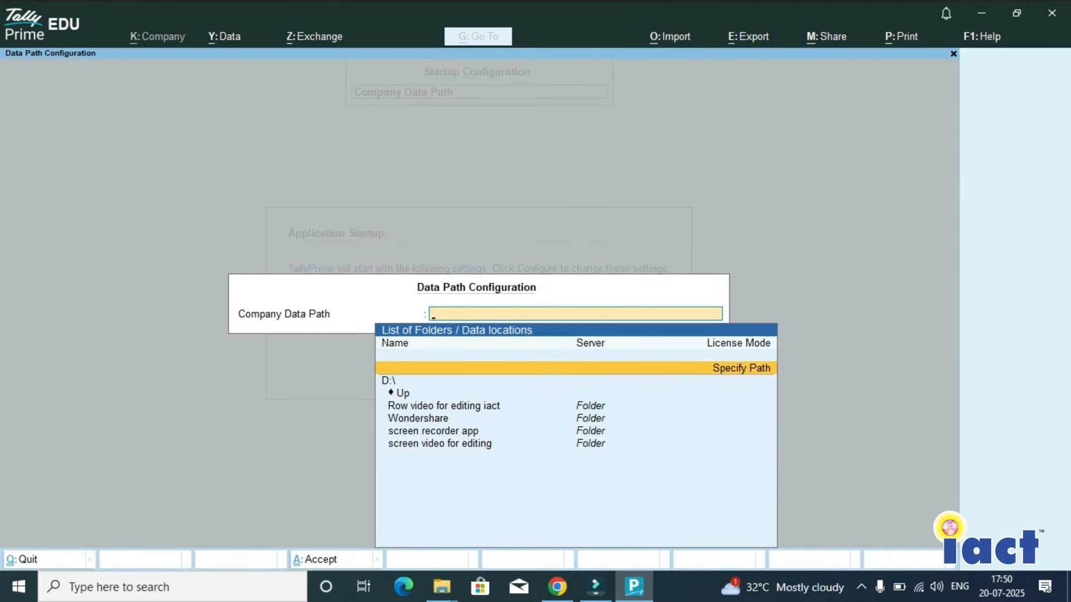
key("Return")
key("Escape")
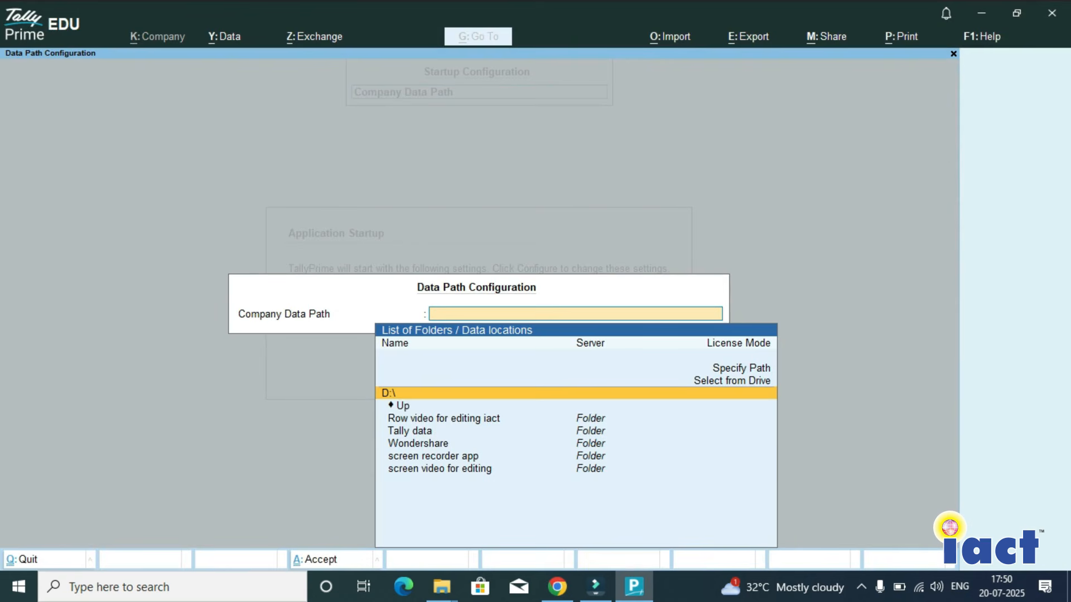
key("Up")
key("Return")
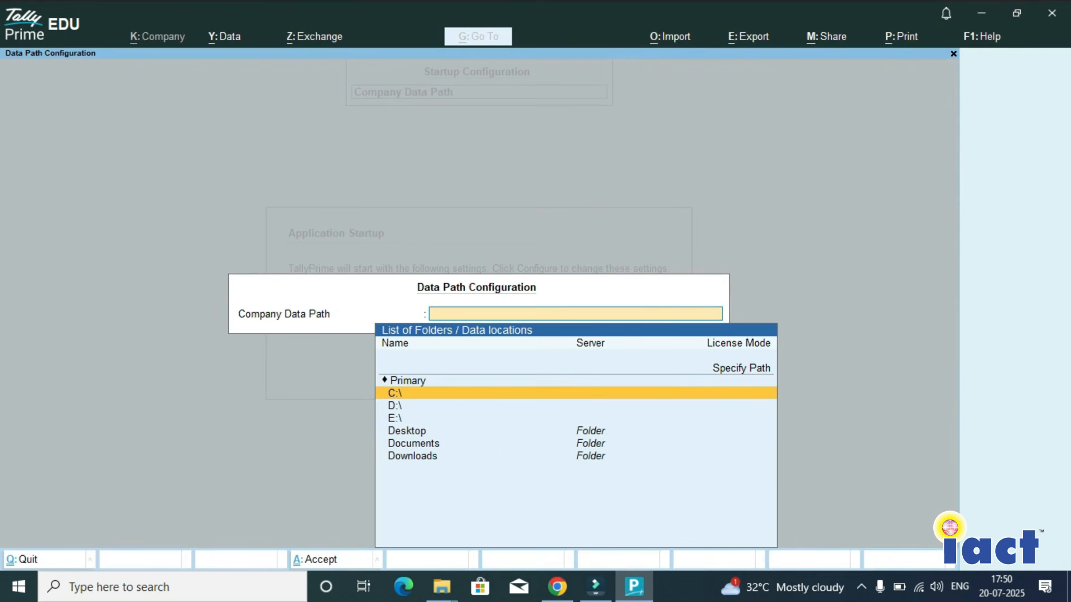
key("Down")
key("Return")
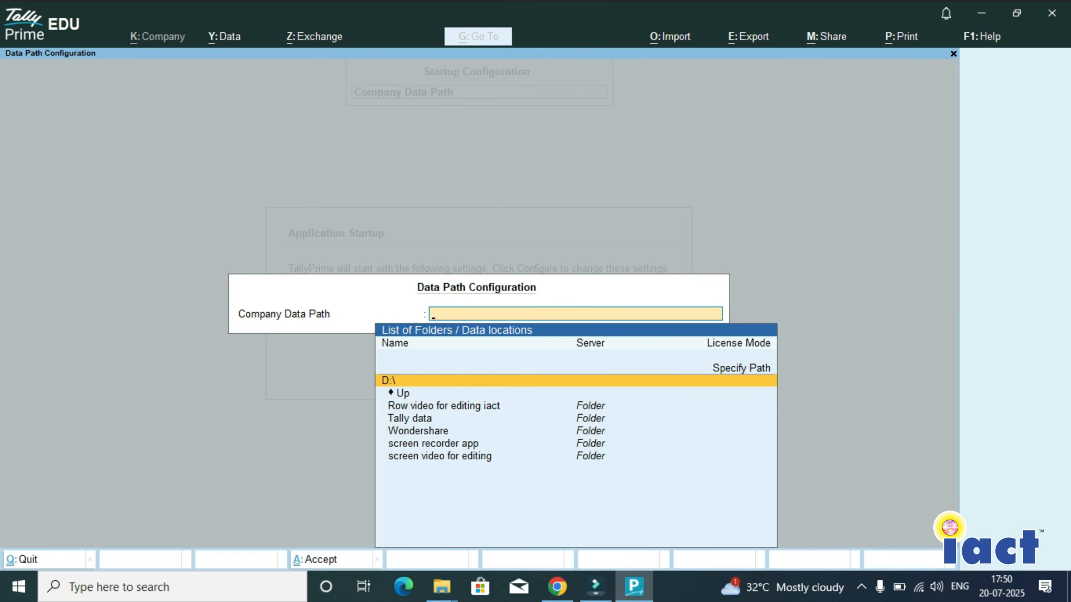
key("Down")
key("Down")
key("Down")
key("Return")
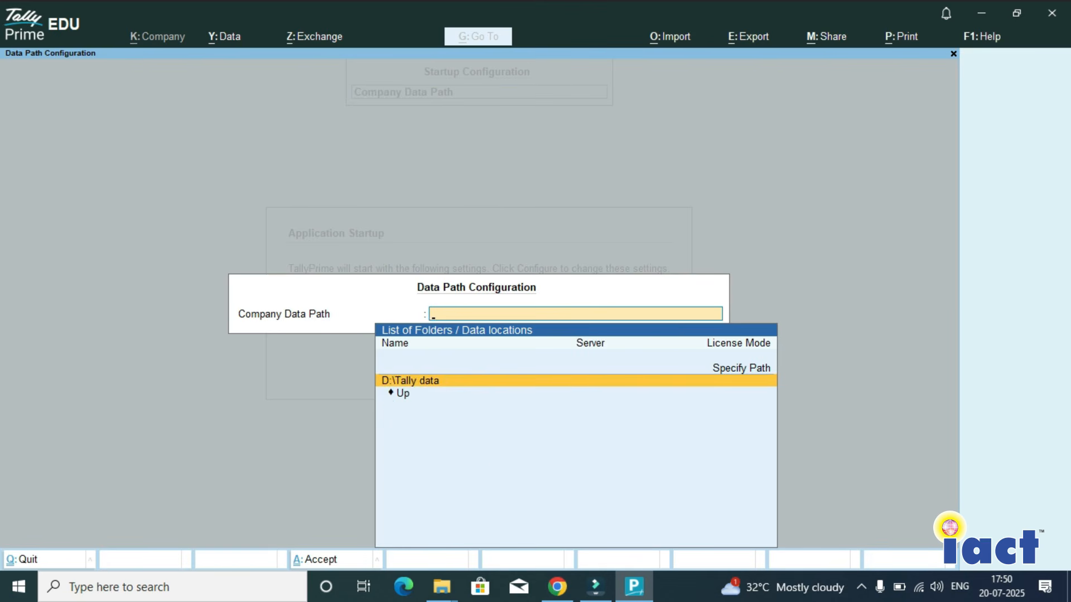
key("Return")
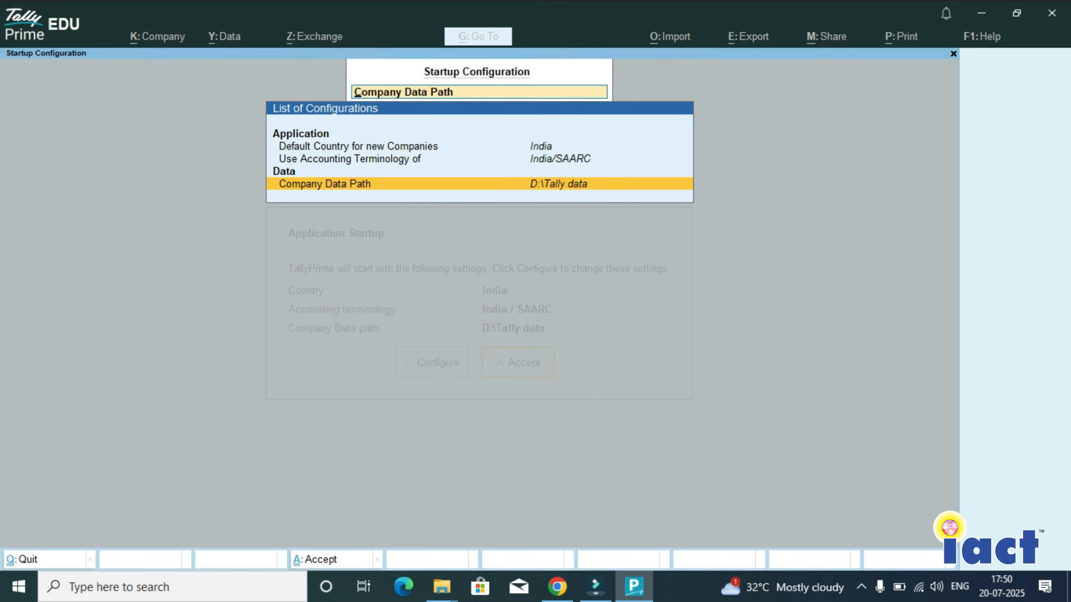
- Accept the application startup settings and continue in the free Educational mode
key("BackSpace")
key("Escape")
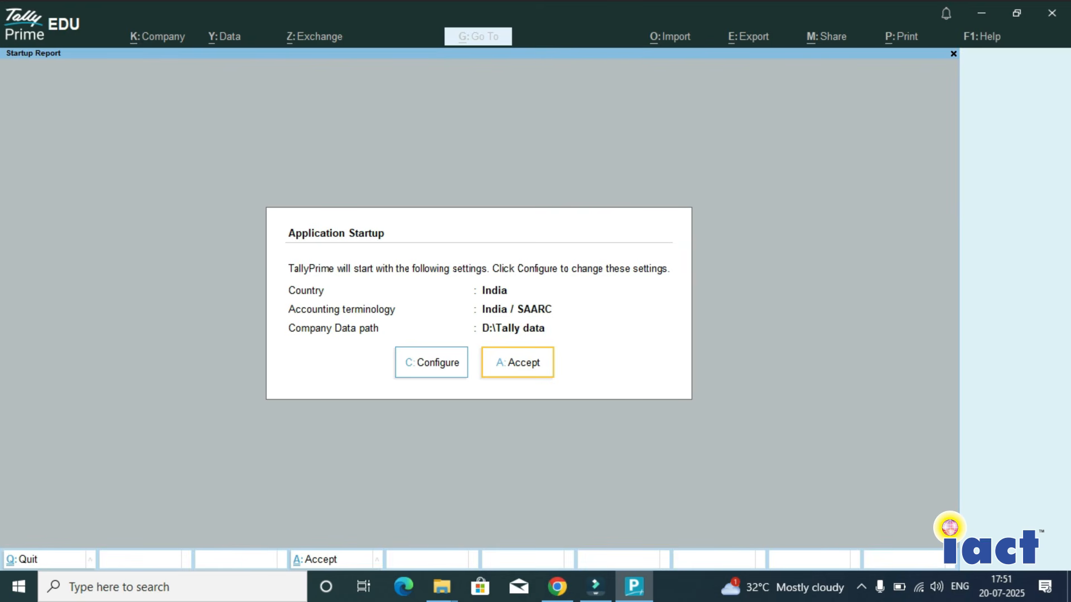
key("Return")
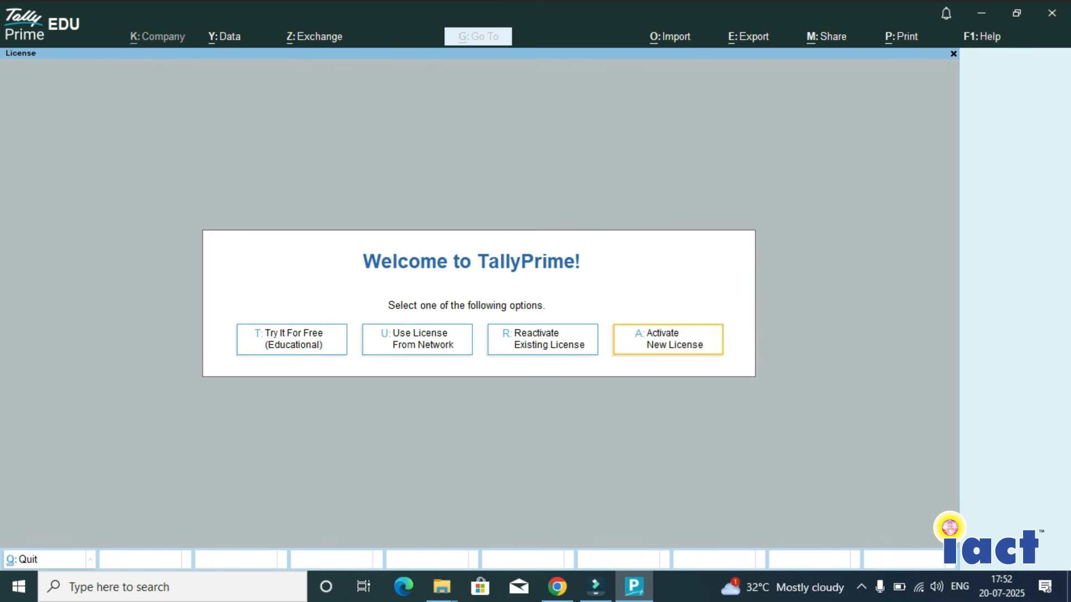
key("t")
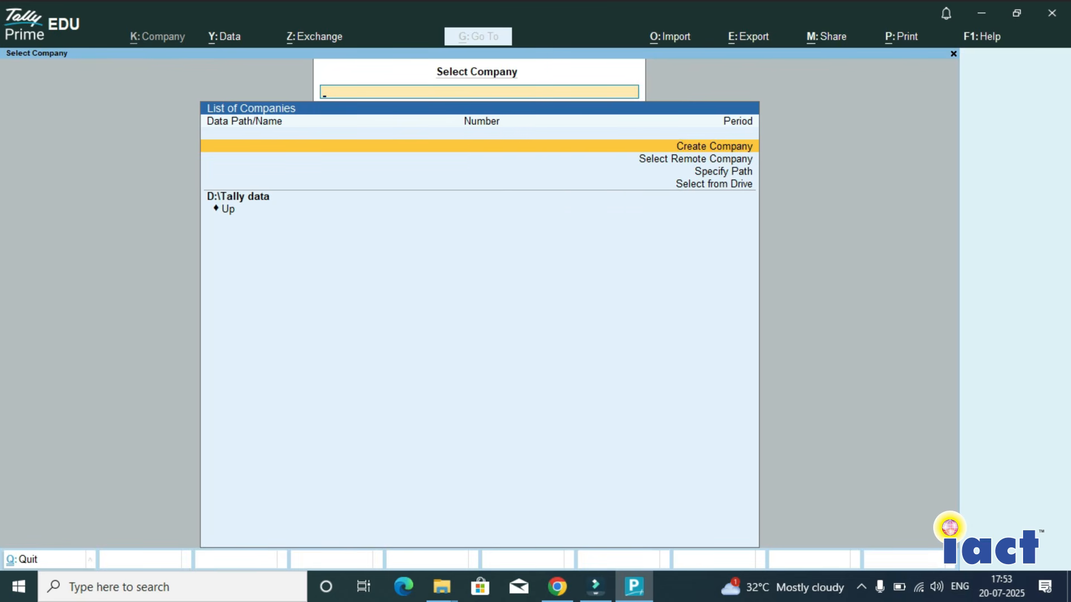
- Start creating a company named Iact Computer and enter the contact person's full name as the mailing name
key("Return")
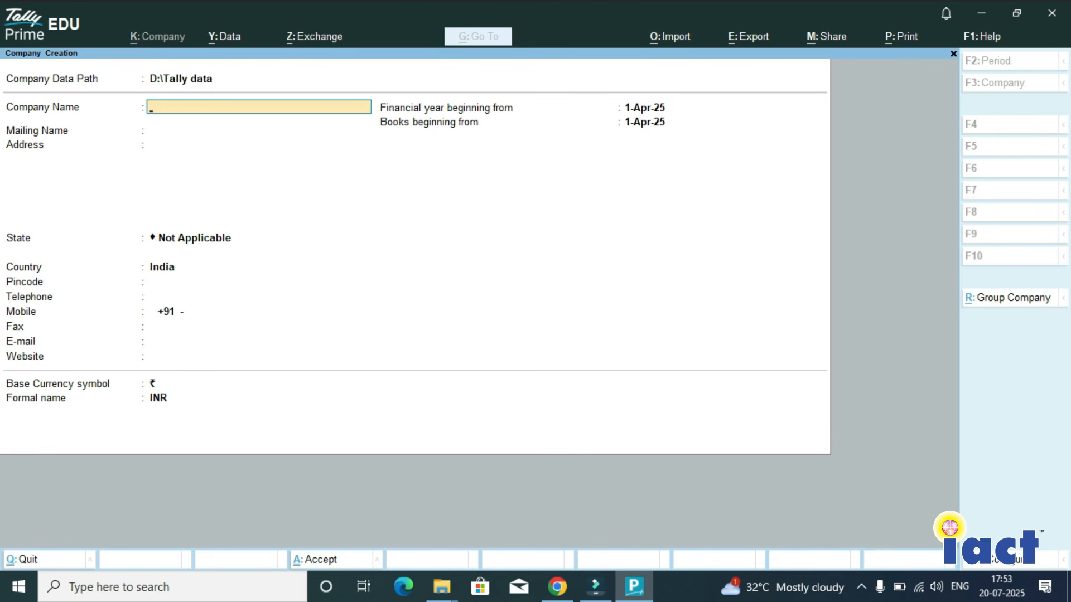
type("Iact Computer")
key("Return")
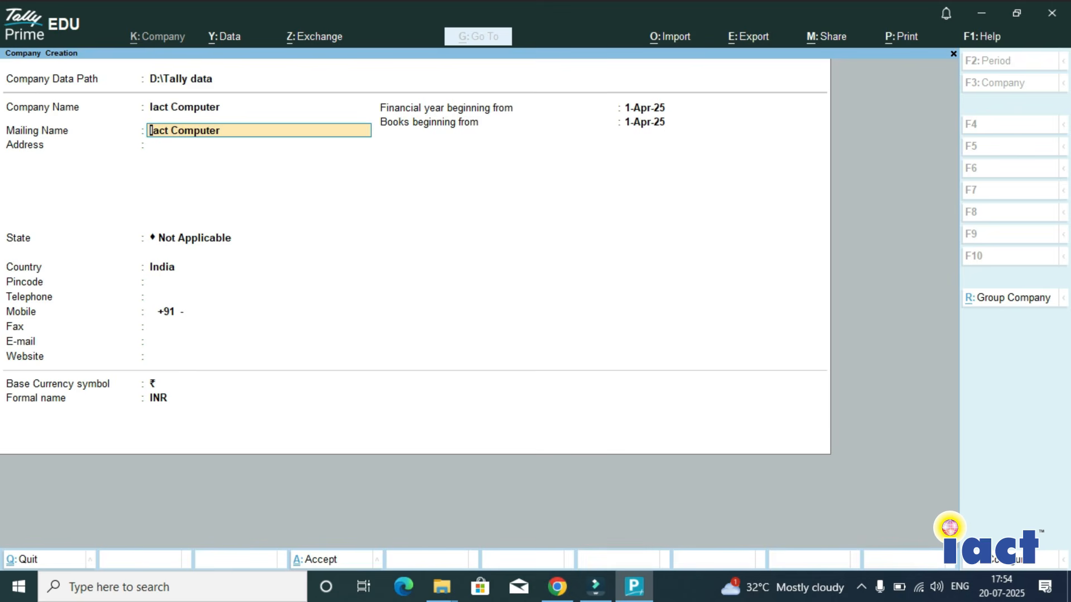
key("Return")
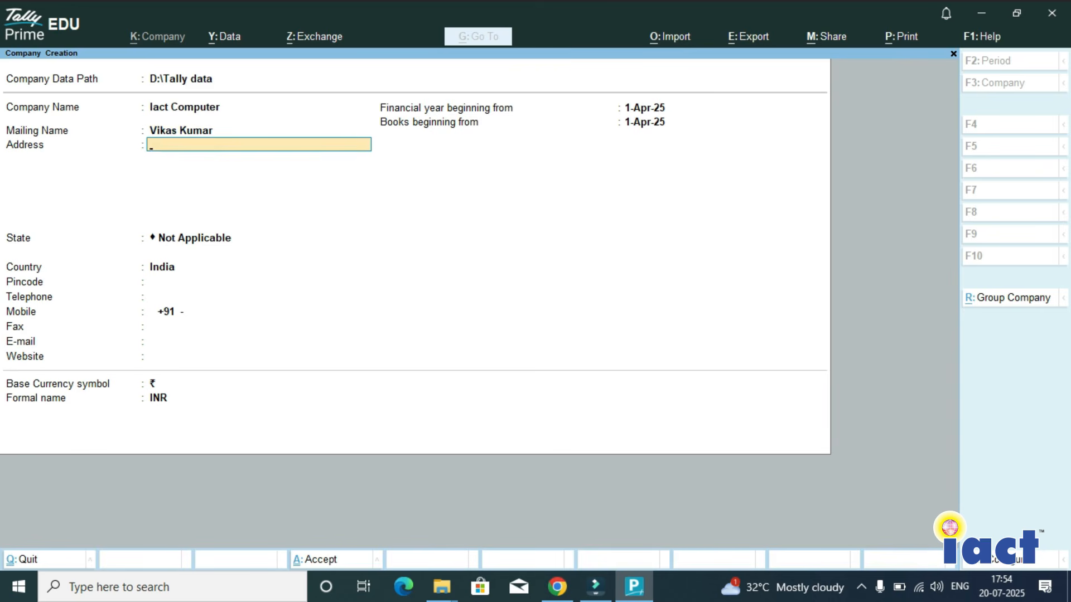
- Enter the company's postal address on two lines and set its state to Bihar
type("Siwan")
key("Return")
type("B")
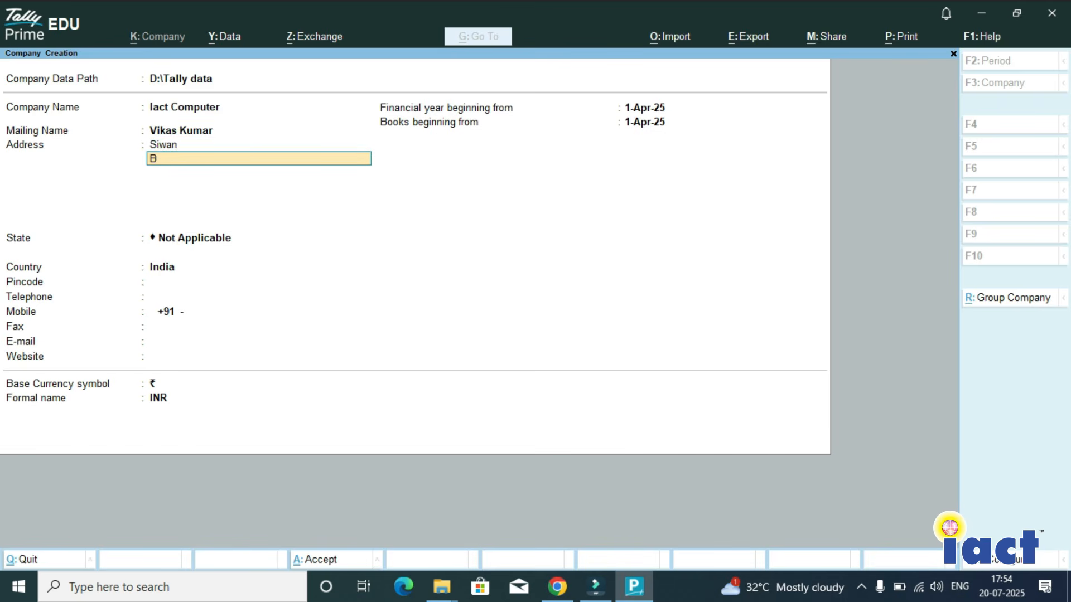
type("ihar")
key("Return")
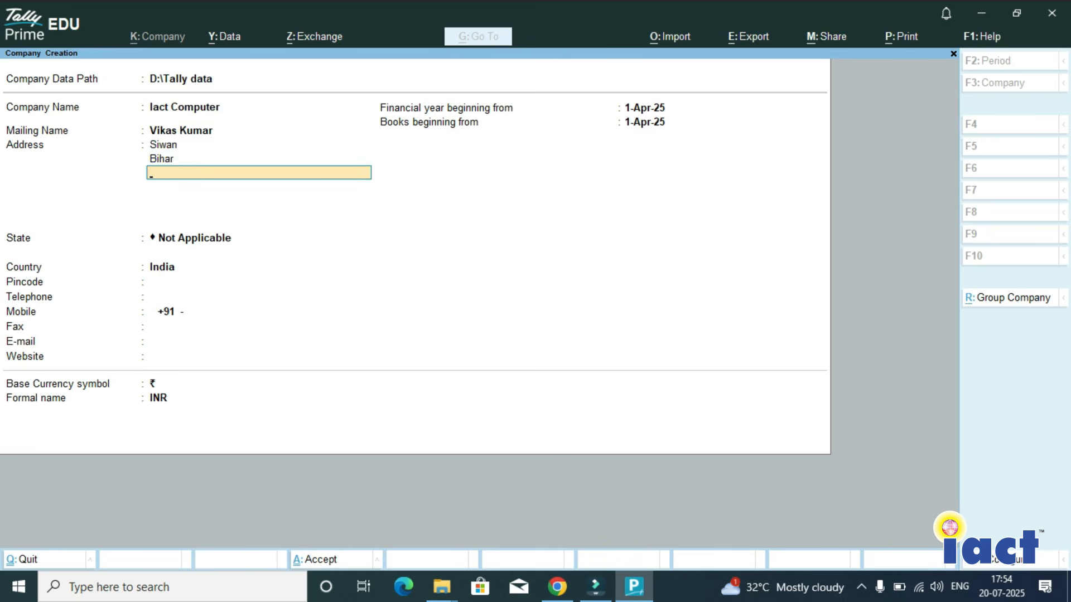
key("Return")
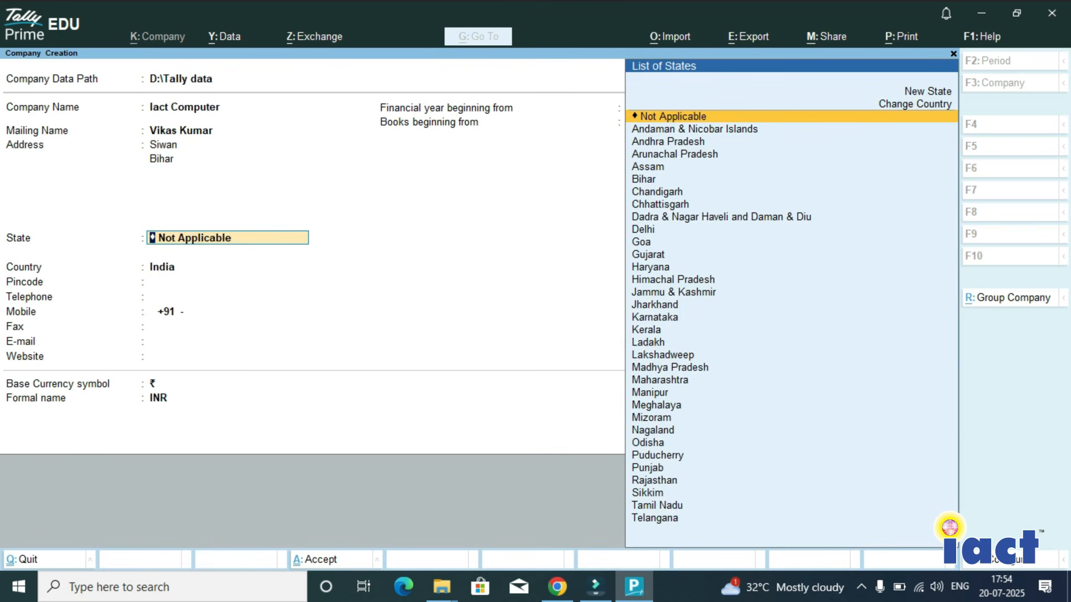
type("Bi")
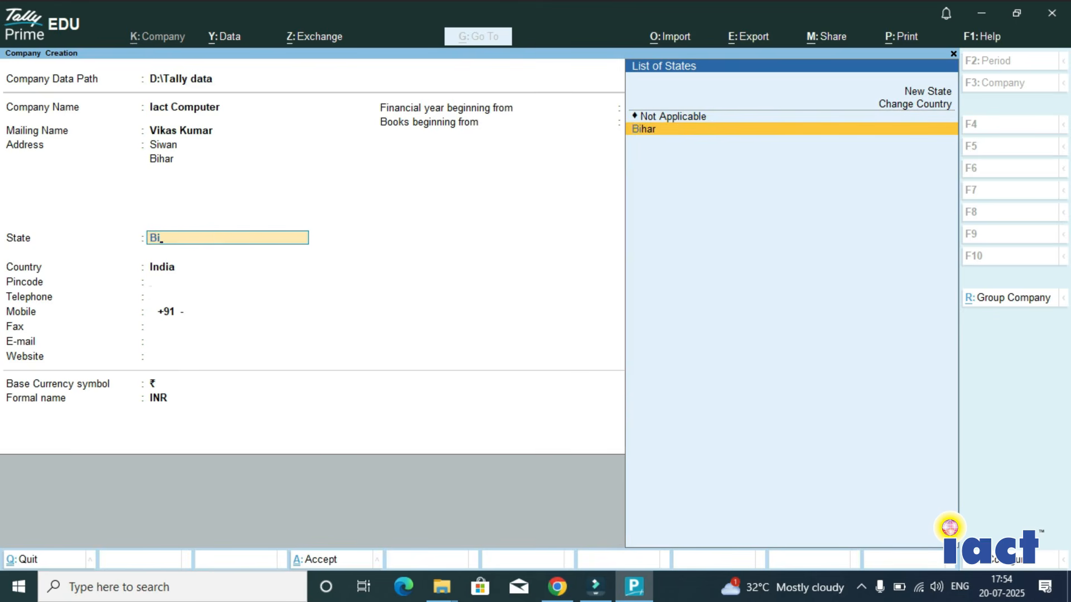
key("Return")
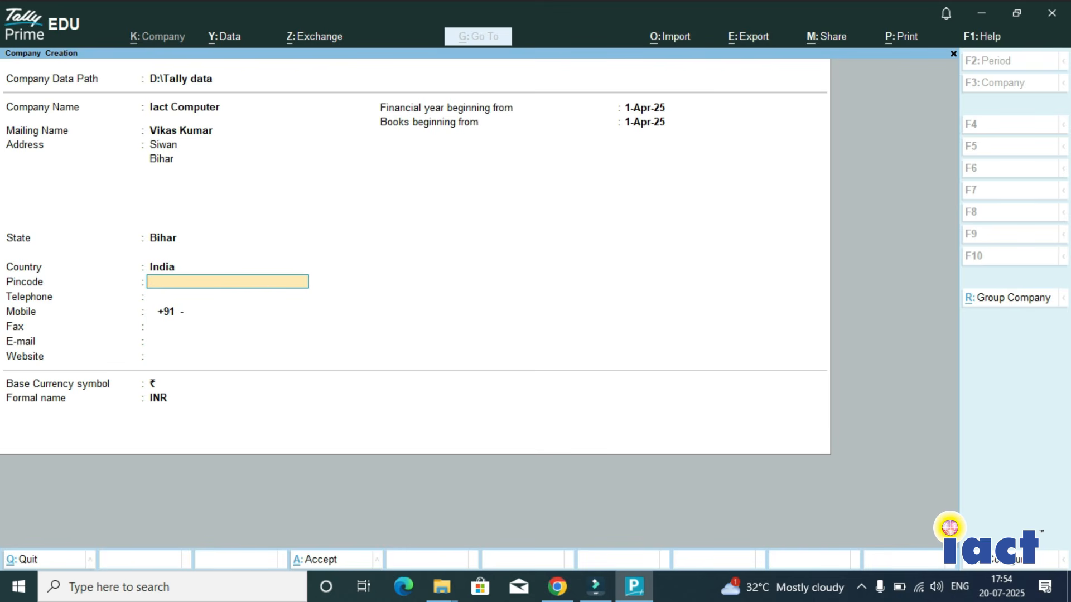
- Fill in the company's postal pincode and mobile number, leaving the telephone blank
type("841226")
key("Return")
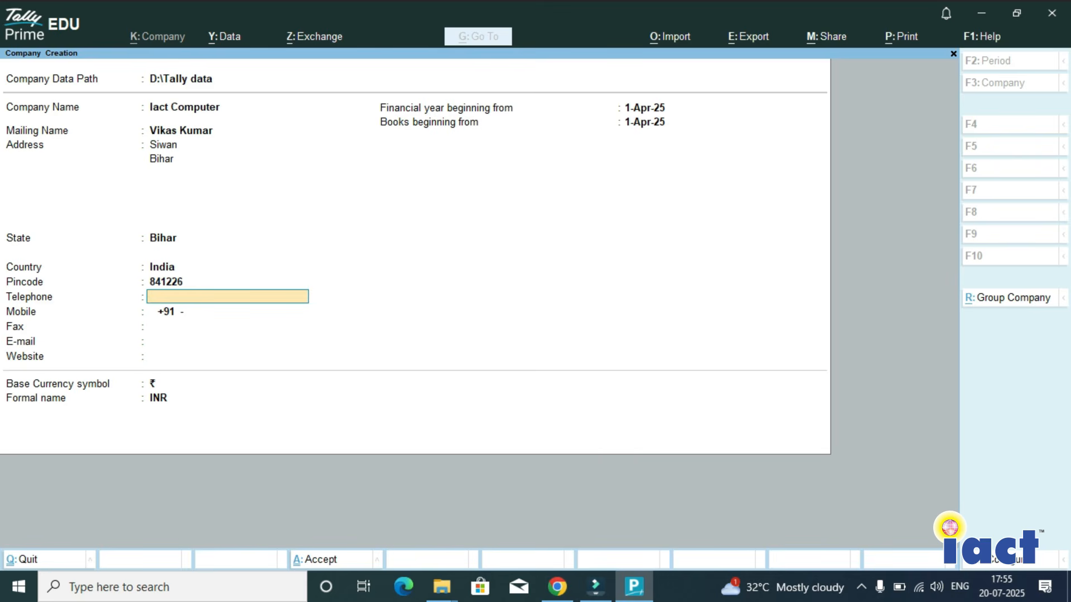
key("Return")
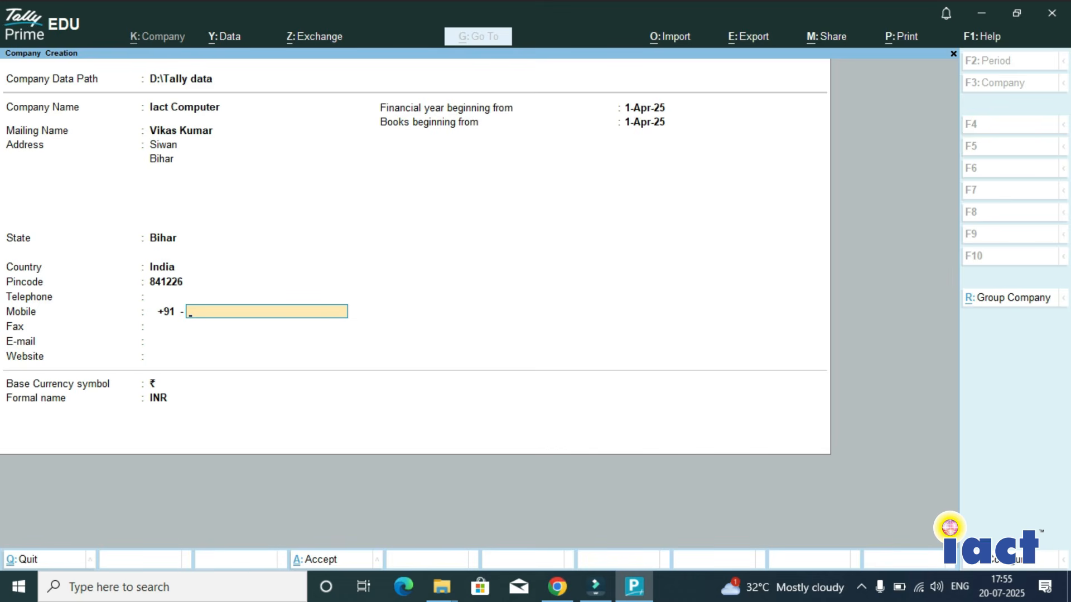
key("Return")
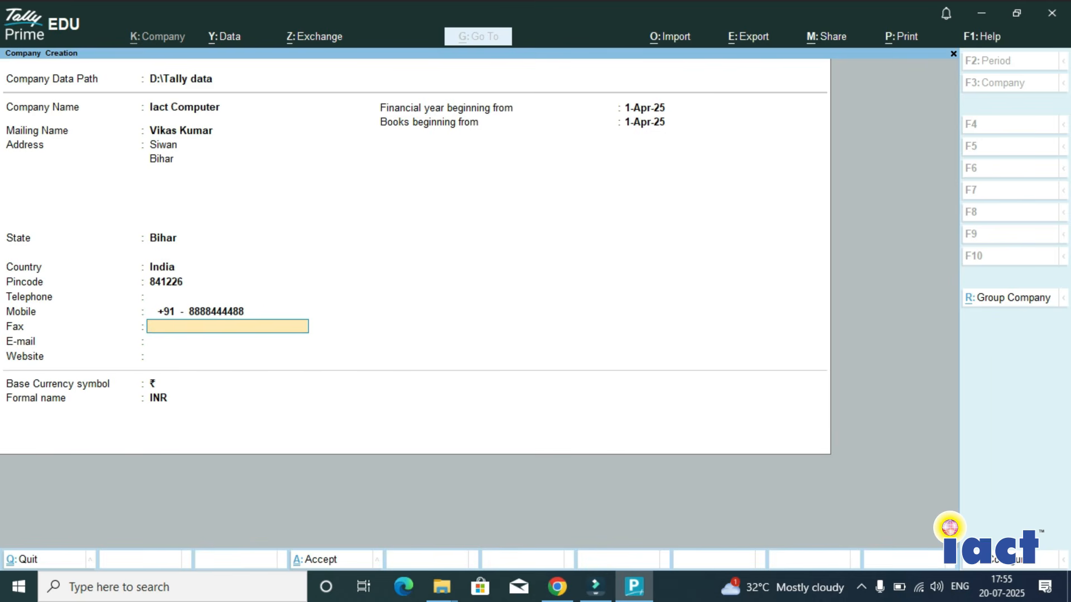
- Leave the fax blank, fill in the company's e-mail address, and enter iacteducation.com as the website
key("Return")
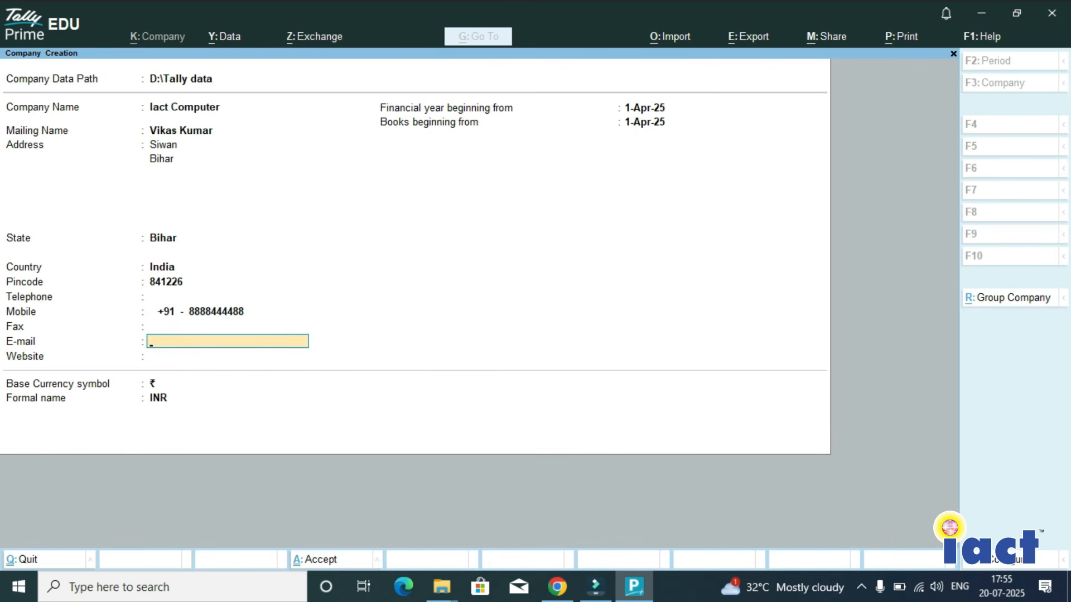
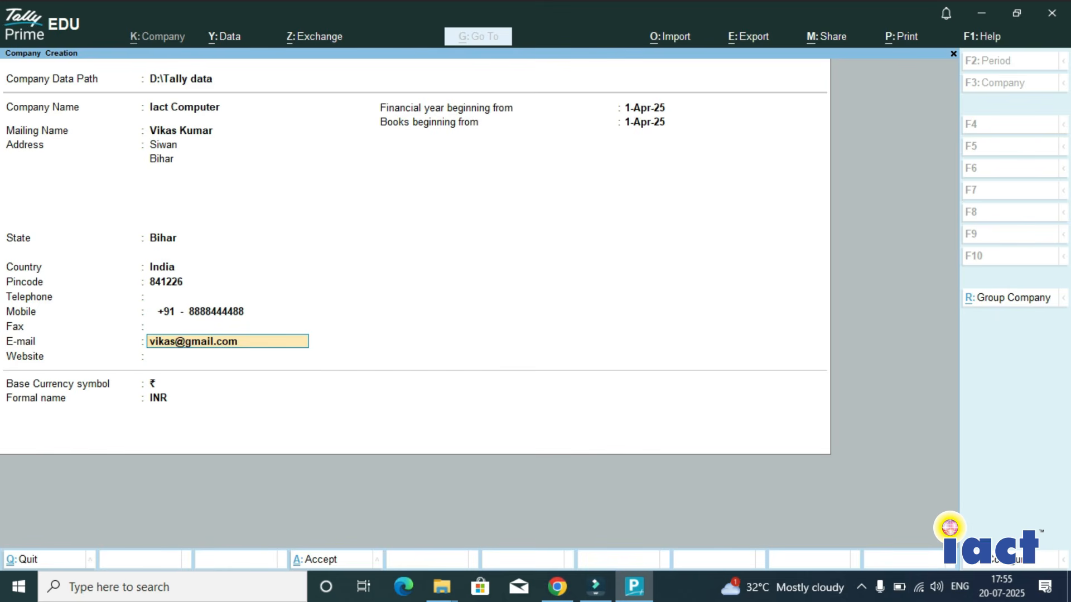
key("Return")
type("iactedu")
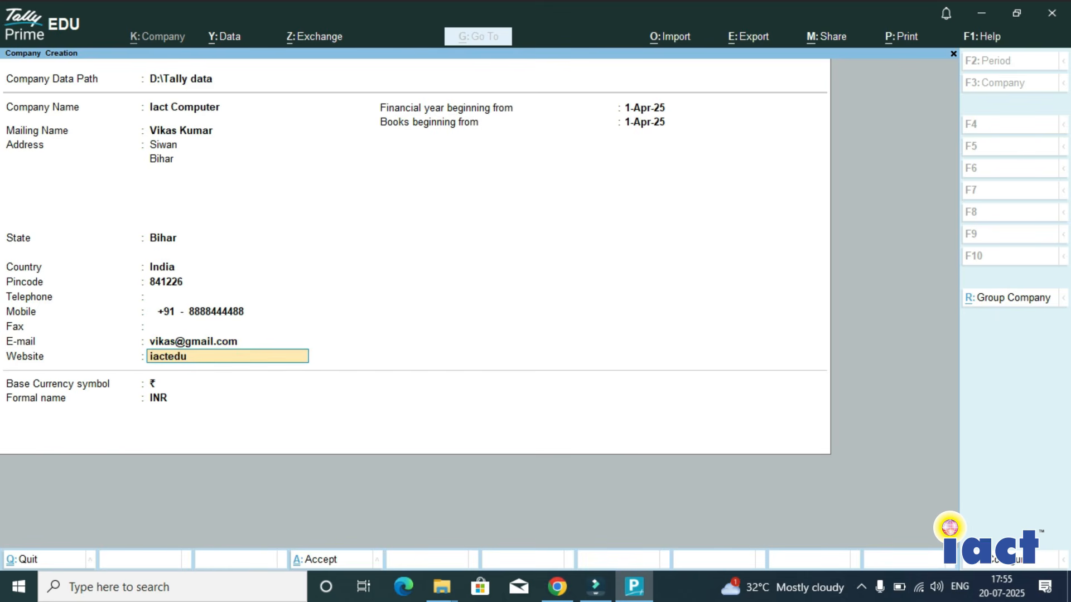
type("cation.com")
key("Return")
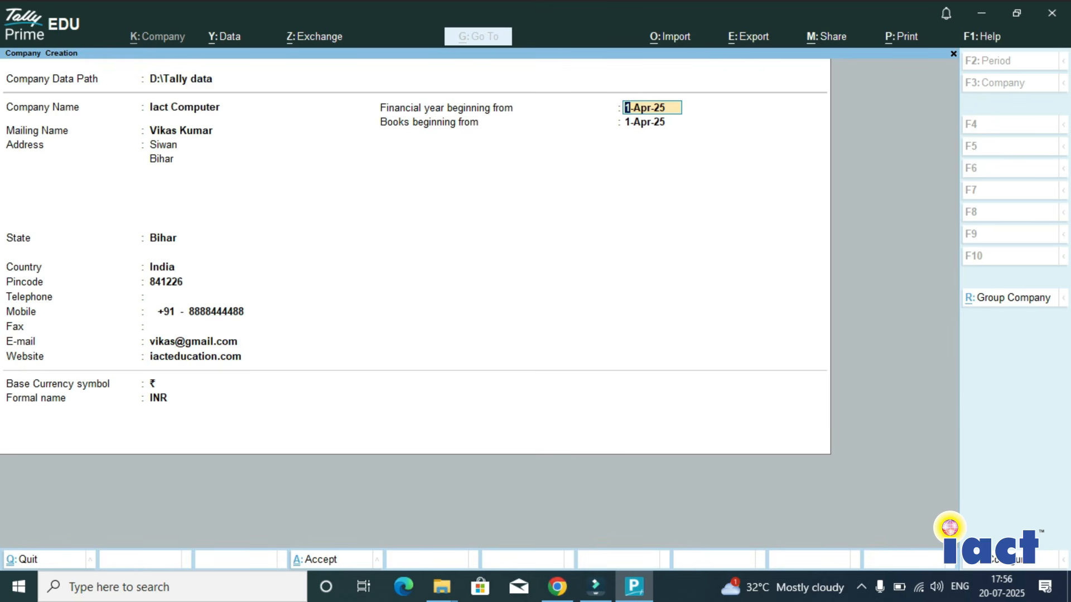
- Keep 1-Apr-25 for the financial year and books start, keep ₹ and INR as the currency, and accept the company creation
key("Return")
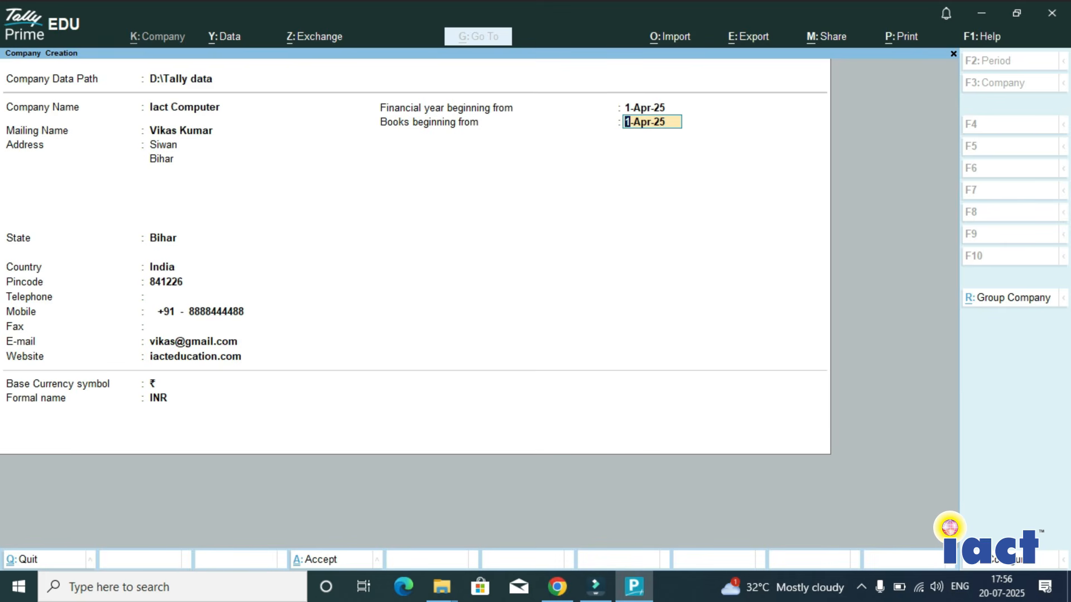
key("Return")
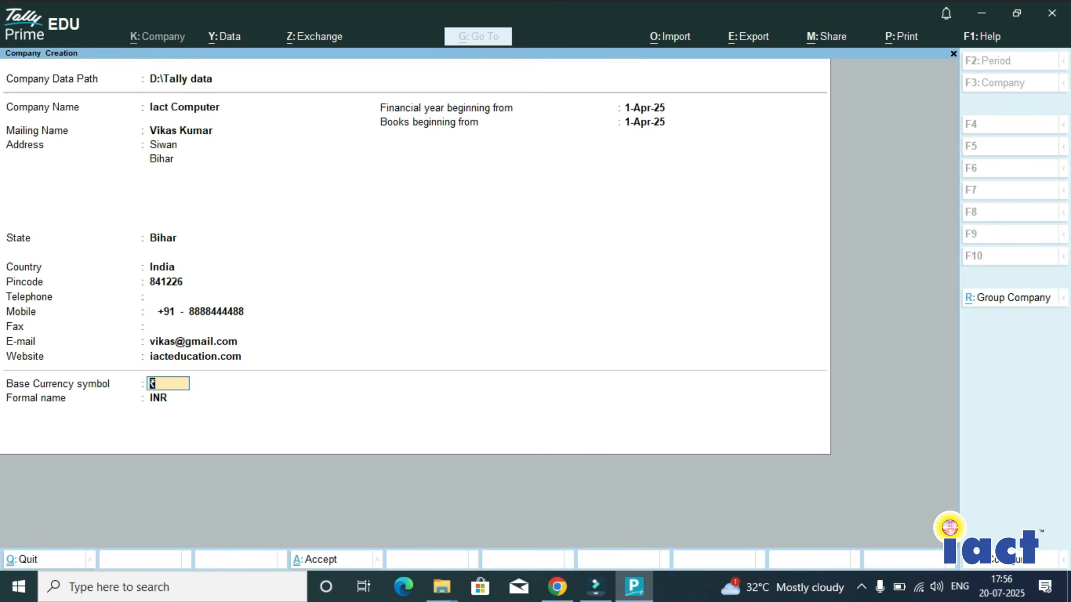
key("Return")
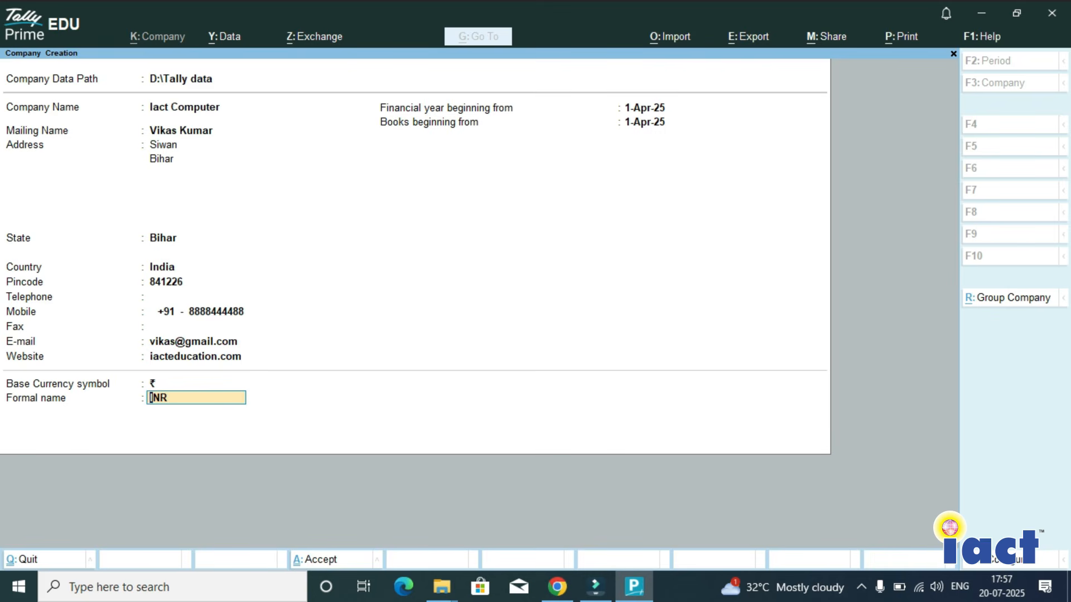
key("Return")
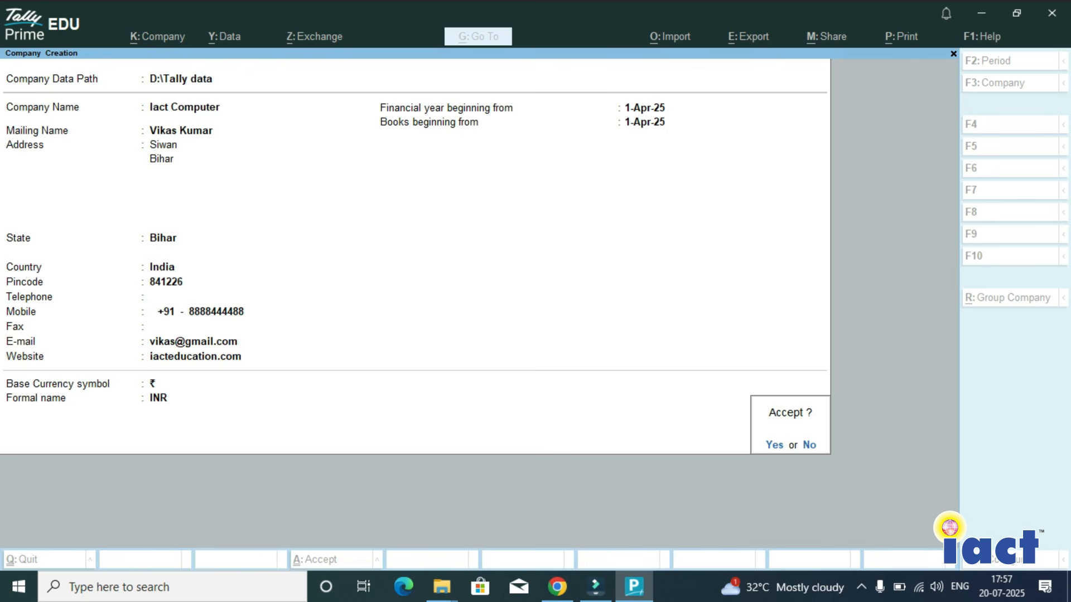
key("Return")
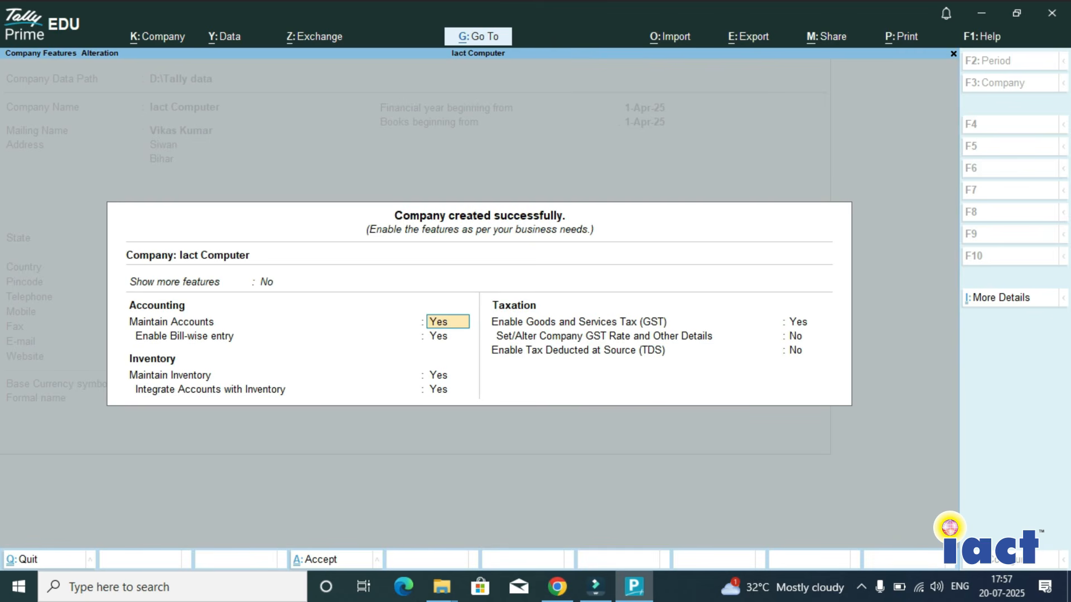
- Set Show more features and Show all features to Yes for the new company
key("Up")
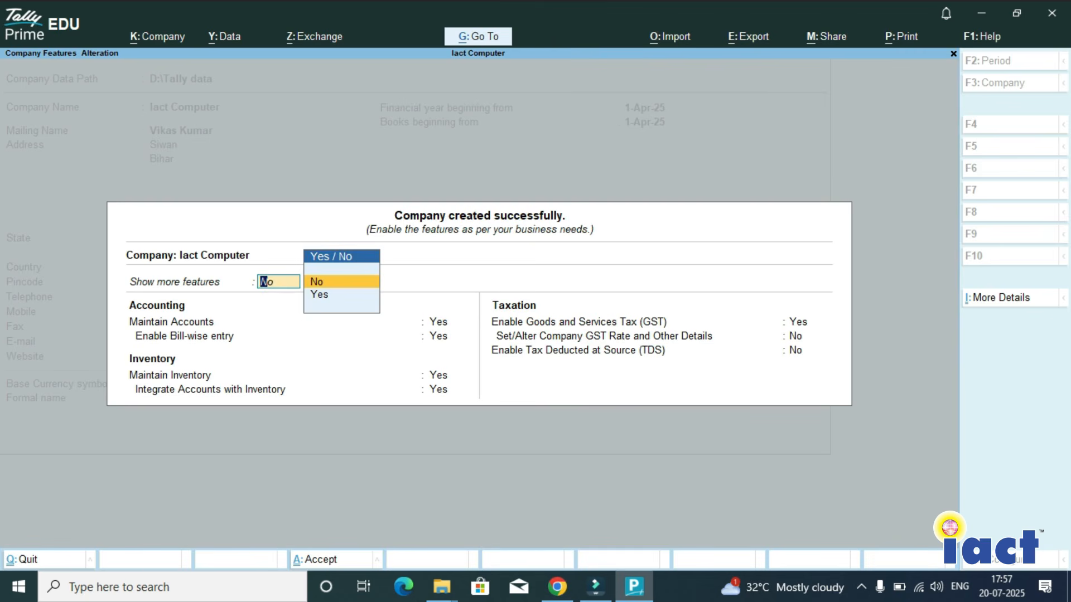
key("Down")
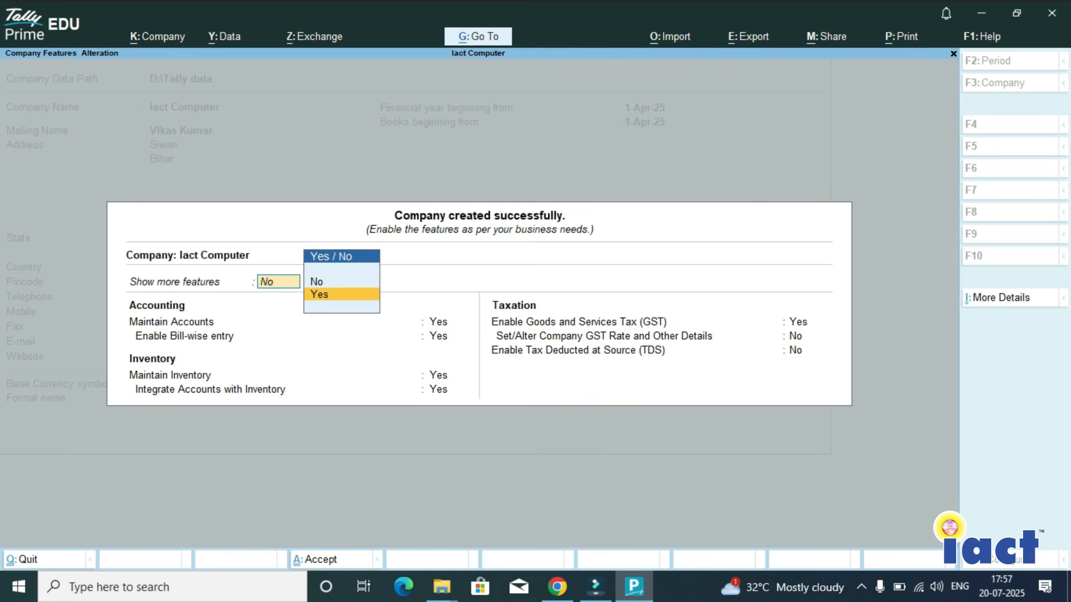
key("Return")
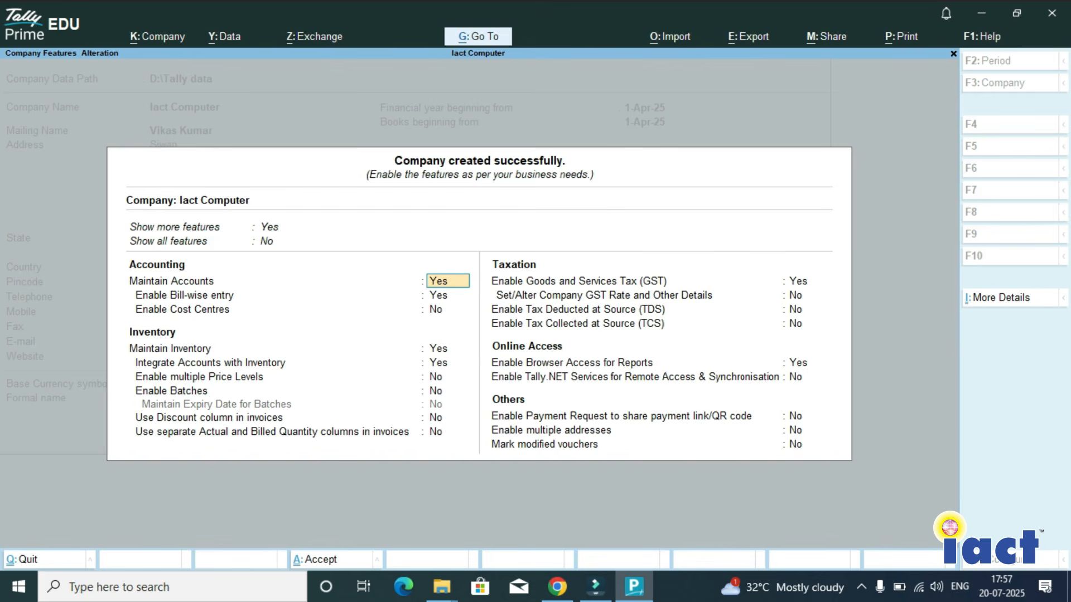
key("Up")
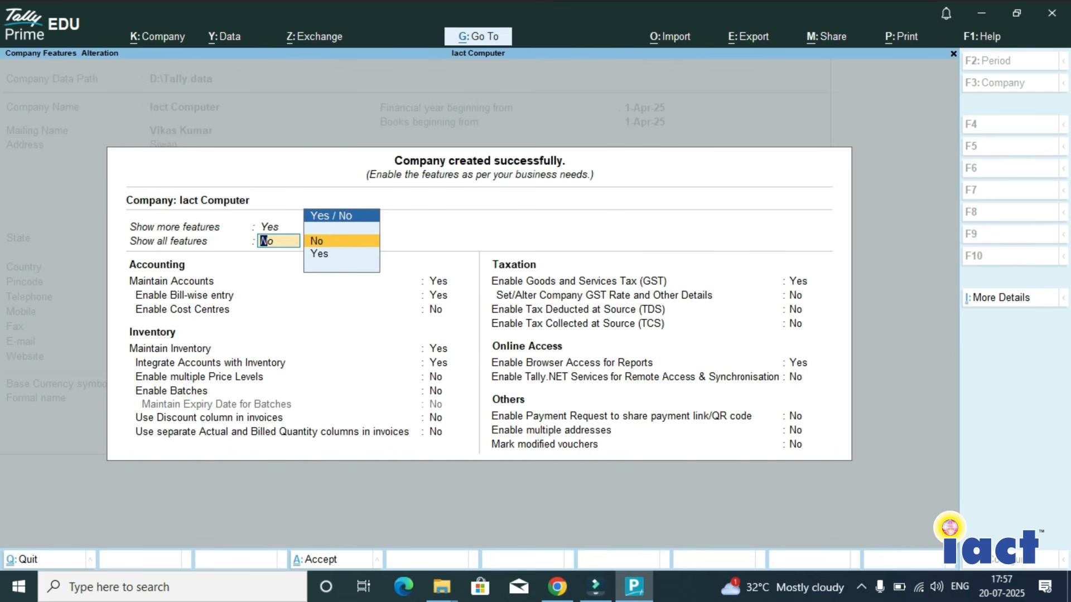
key("y")
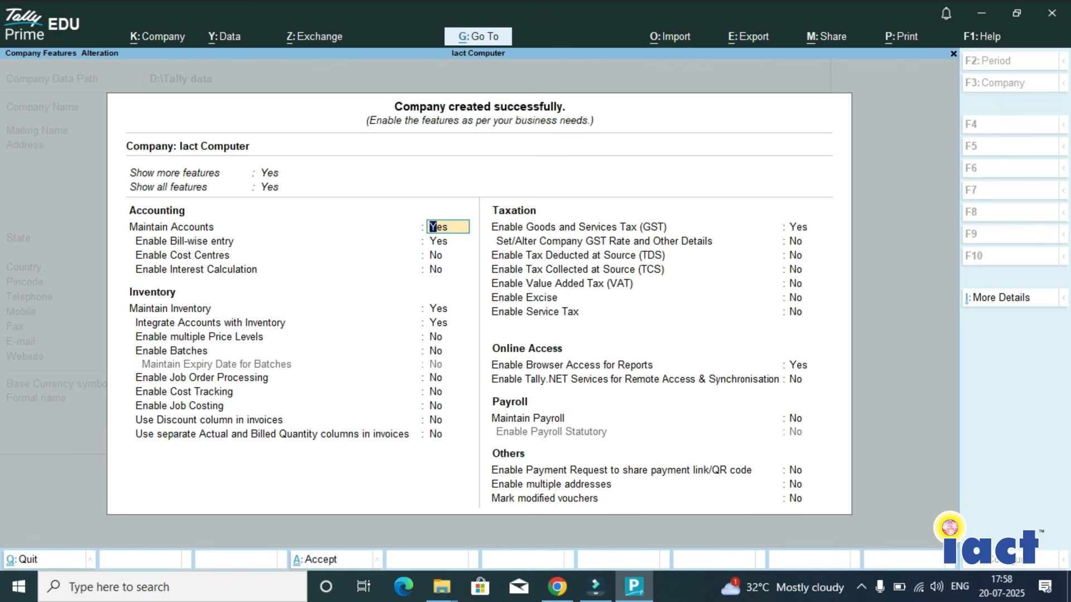
- Set Show more features to No and keep accounts, bill-wise entry, inventory and accounts-inventory integration at Yes
left_click(278, 173)
key("Up")
key("Return")
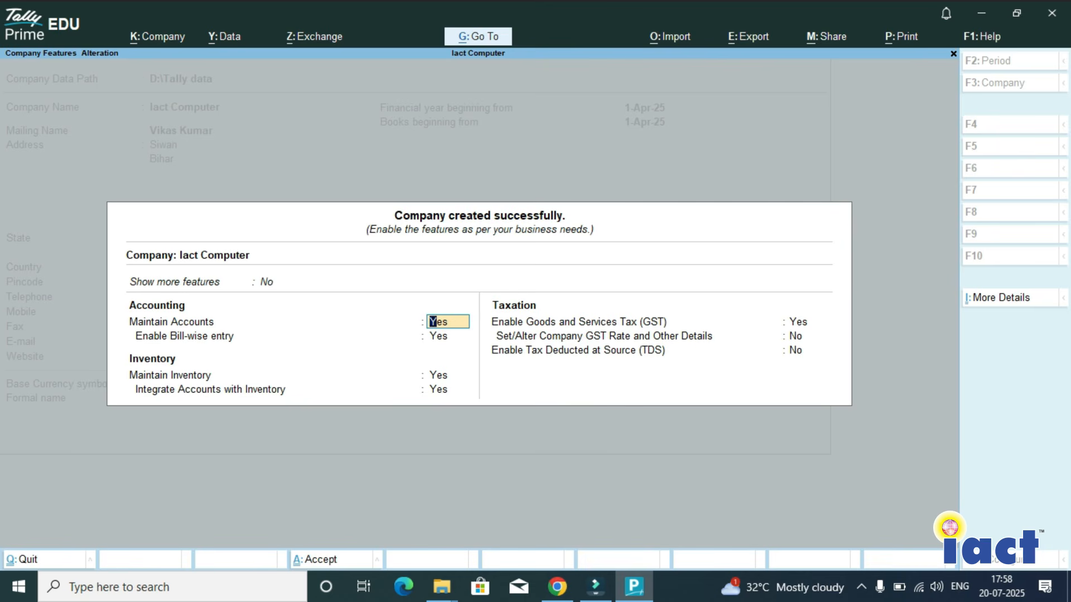
key("Return")
key("Return")
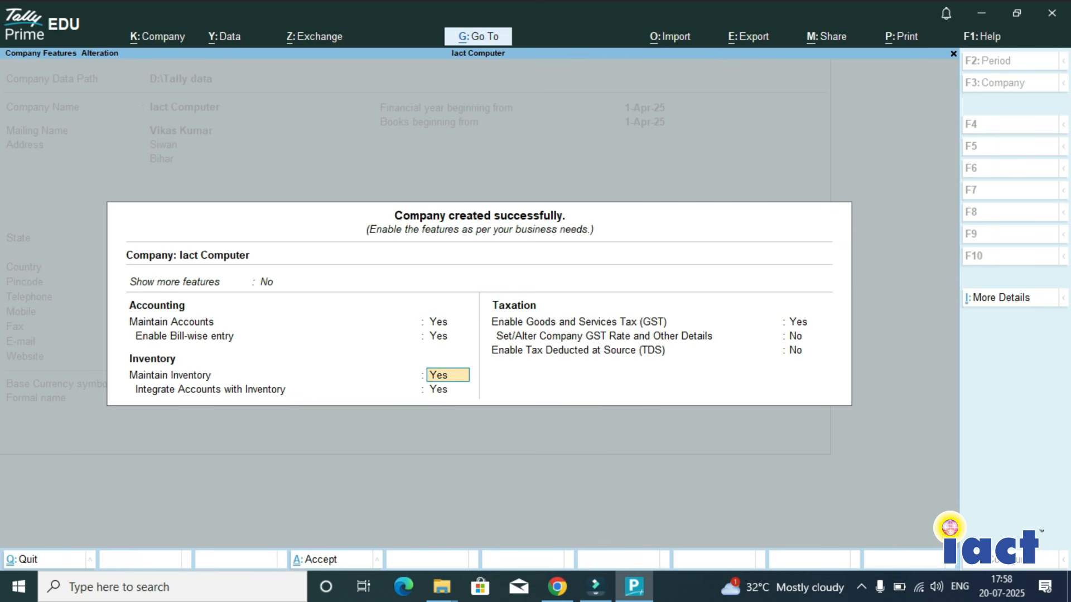
key("Return")
key("Return")
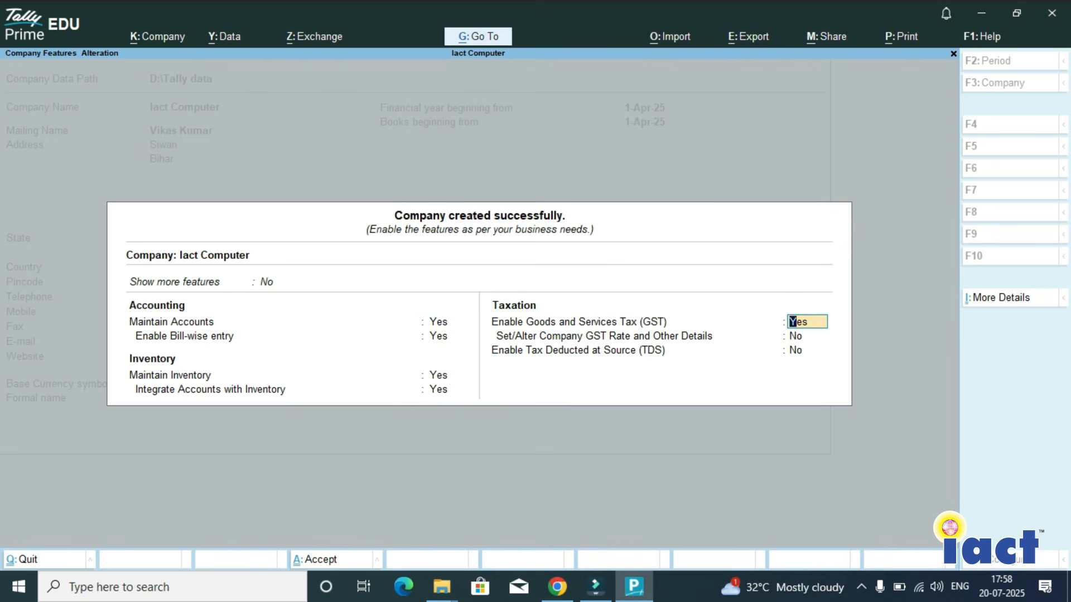
key("Return")
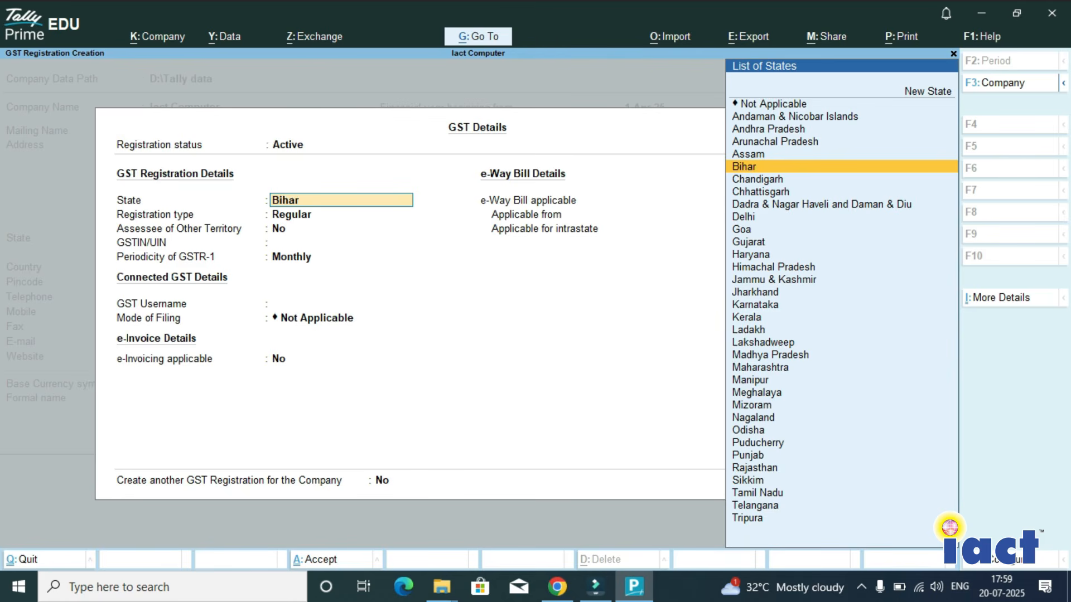
key("Escape")
key("Escape")
key("y")
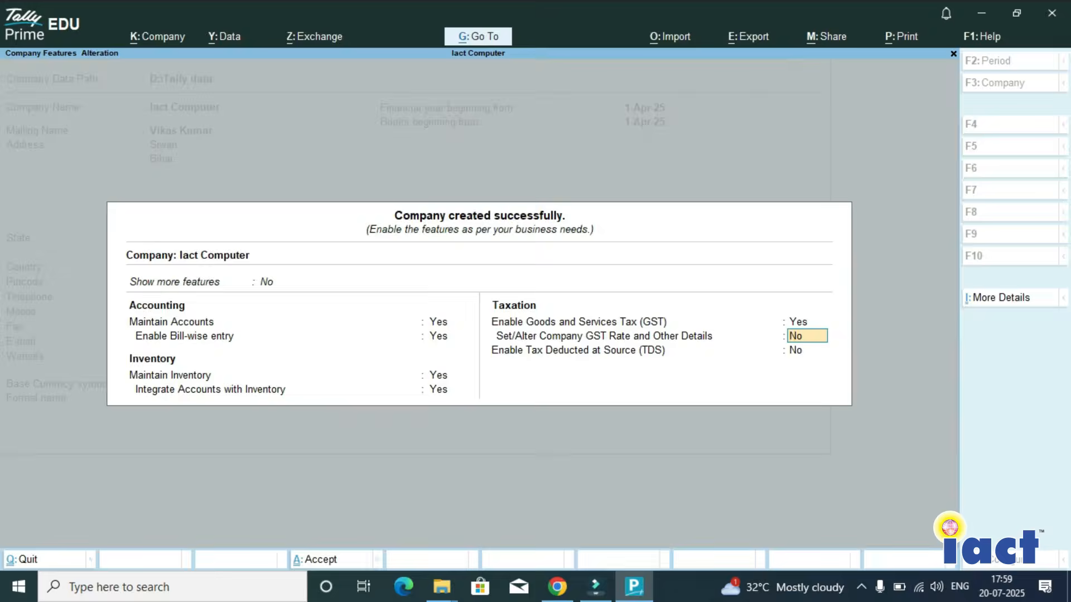
- Set Enable Goods and Services Tax (GST) to No, keep TDS at No, and accept the company features
key("Up")
type("n")
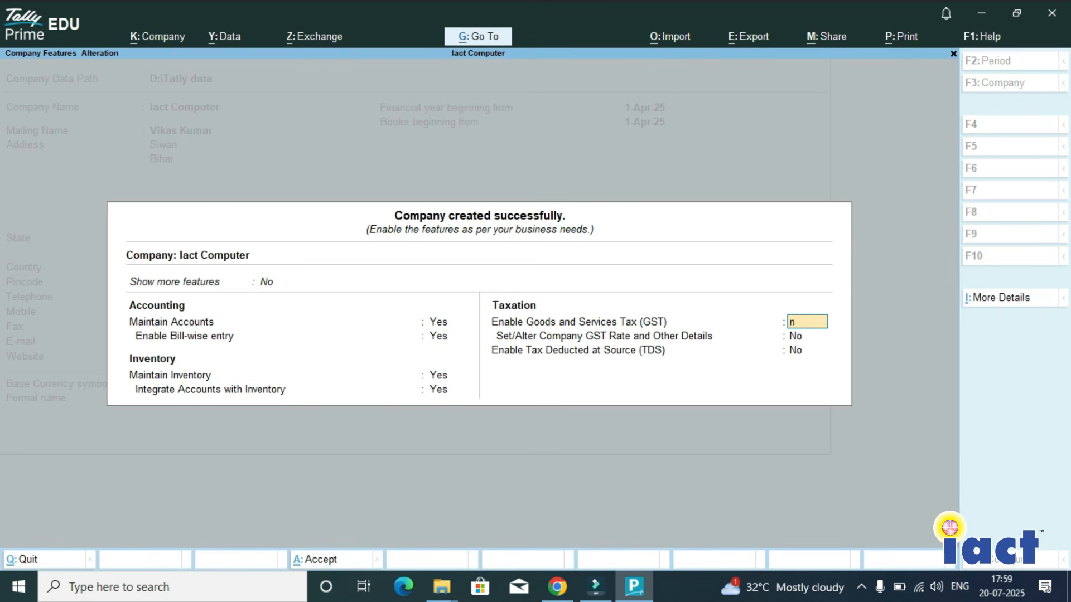
key("Return")
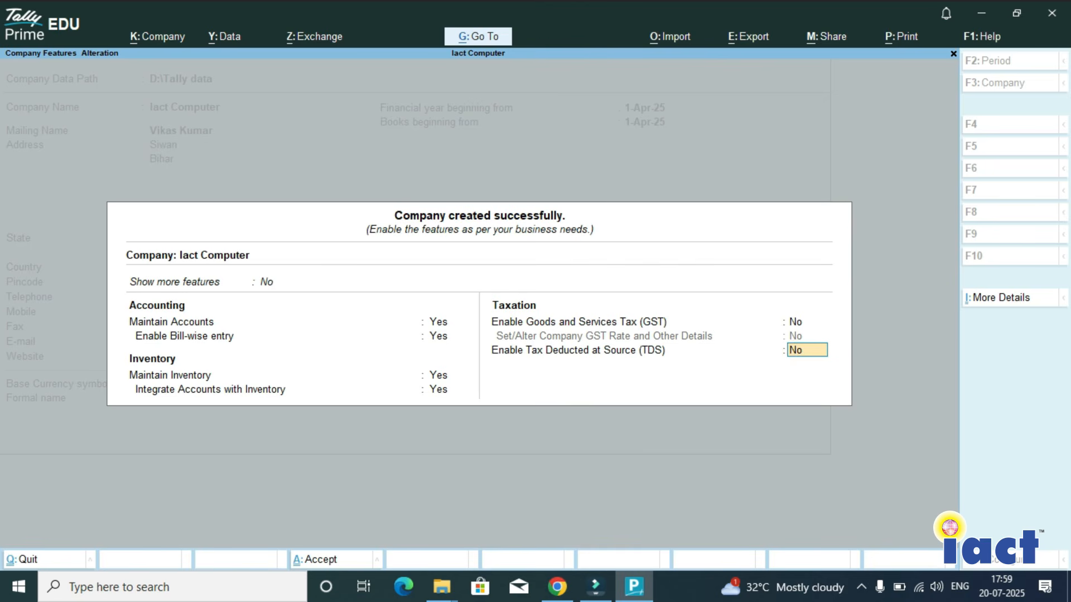
key("Return")
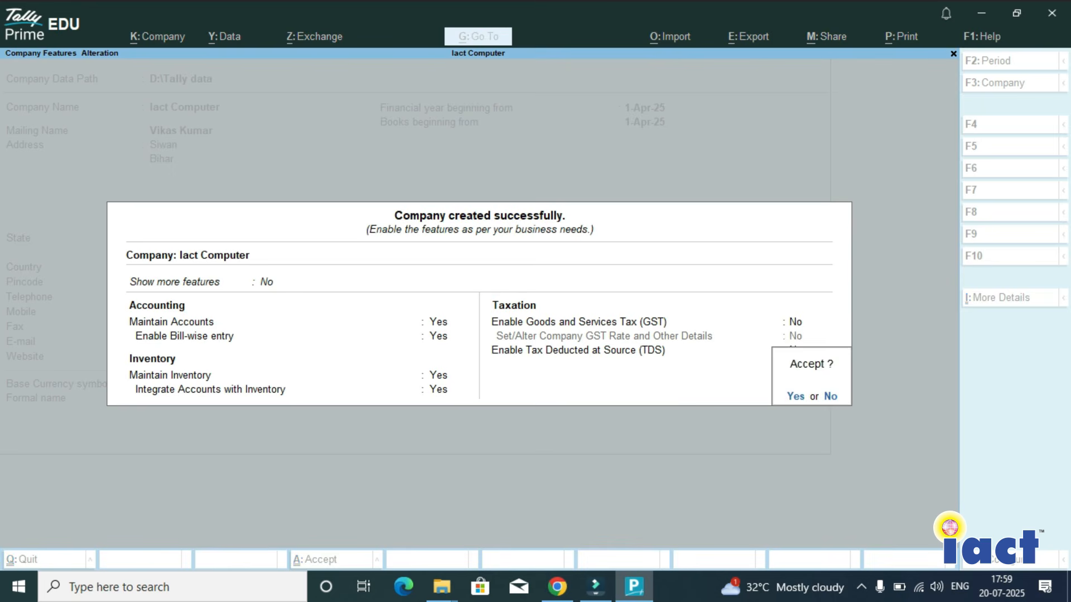
key("Return")
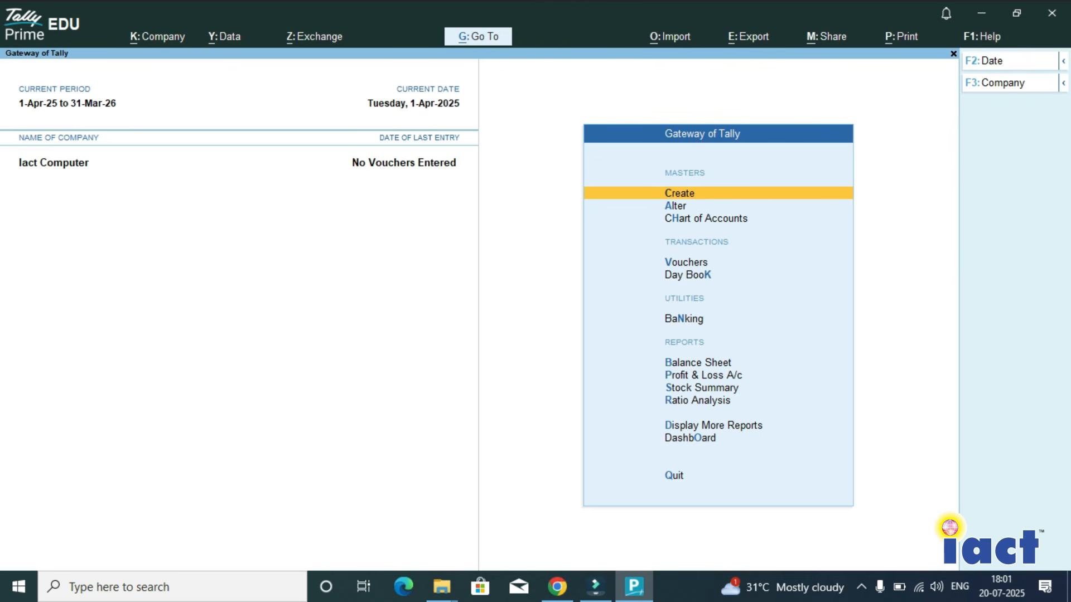
- Open the Go To list and look through the available report categories
key("alt+g")
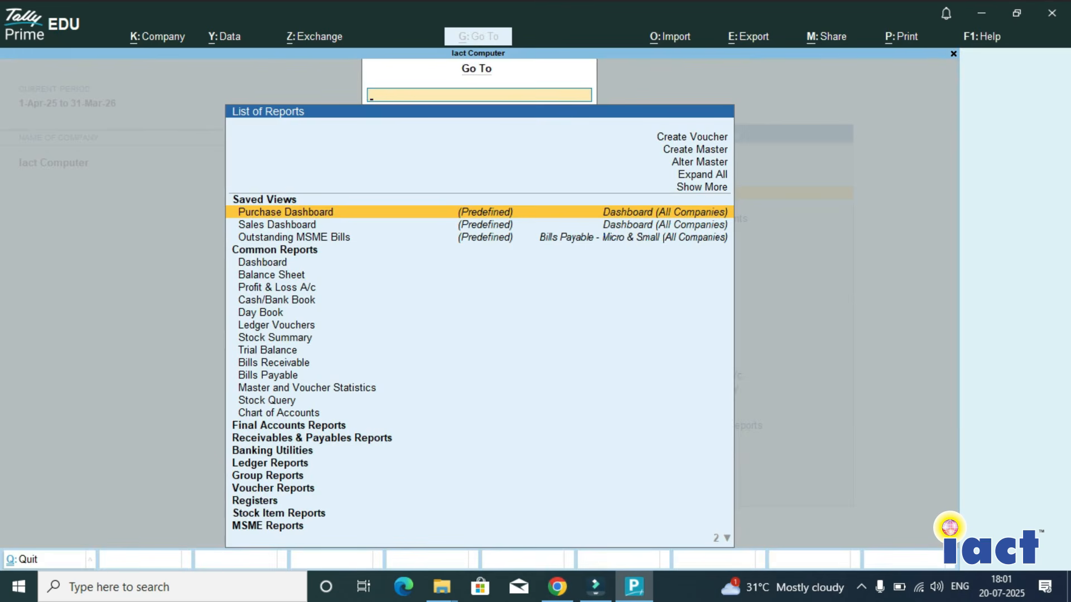
key("Down")
key("Down")
key("Down")
key("Down")
key("Down")
key("Down")
key("Down")
key("Down")
key("Down")
key("Down")
key("Down")
key("Down")
key("Down")
key("Down")
key("Down")
key("Down")
key("Down")
key("Down")
key("Down")
key("Down")
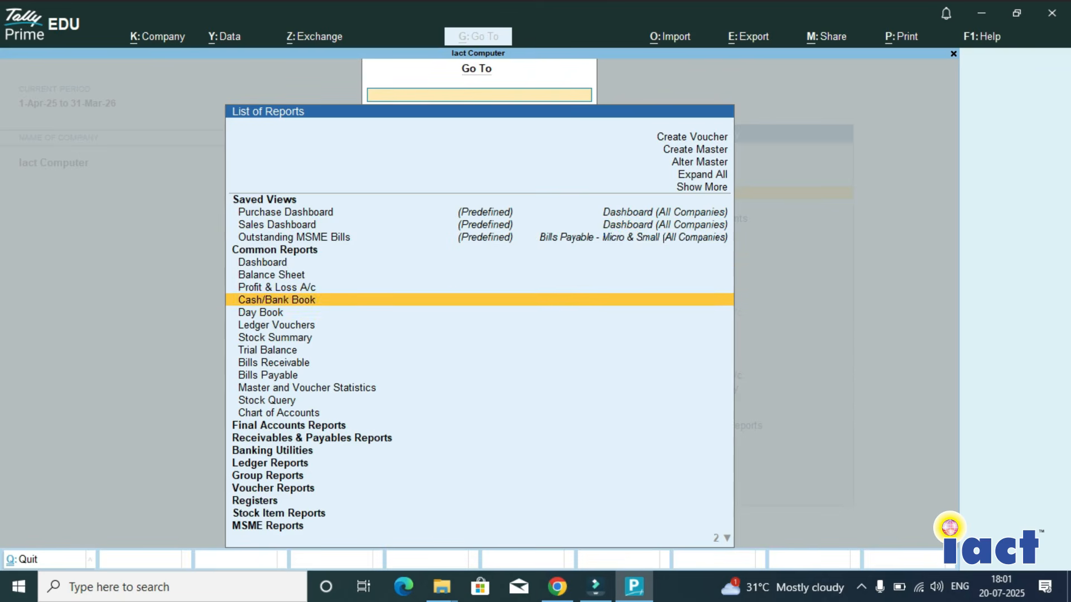
key("Down")
key("Down")
key("Down")
key("Down")
key("Down")
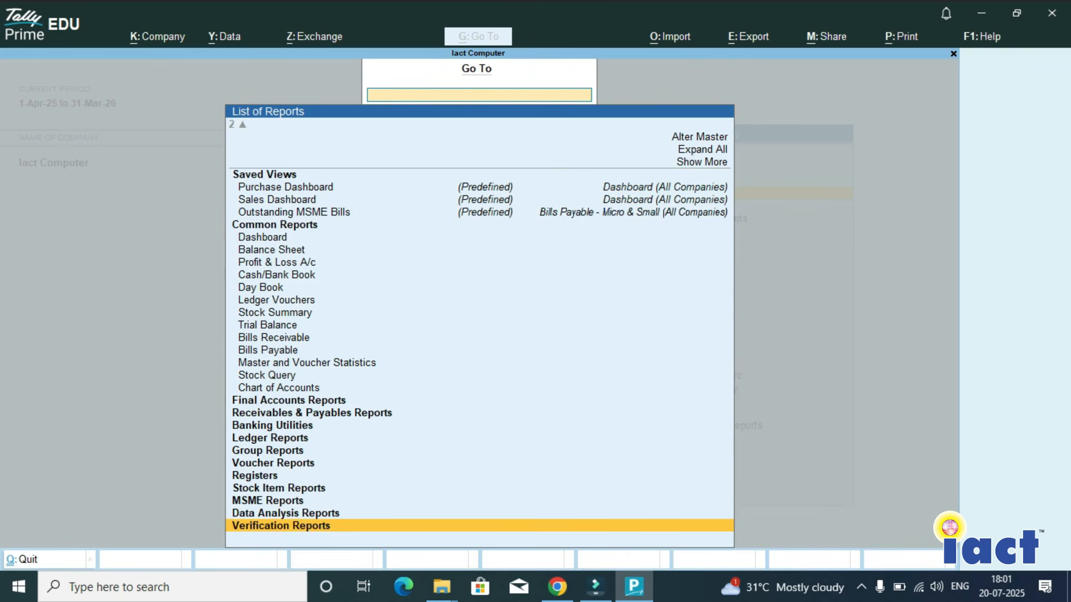
key("Up")
key("Up")
key("Up")
key("Up")
key("Up")
key("Up")
key("Up")
key("Up")
key("Up")
key("Up")
key("Up")
key("Up")
key("Up")
key("Up")
key("Up")
key("Up")
key("Up")
key("Up")
key("Up")
key("Up")
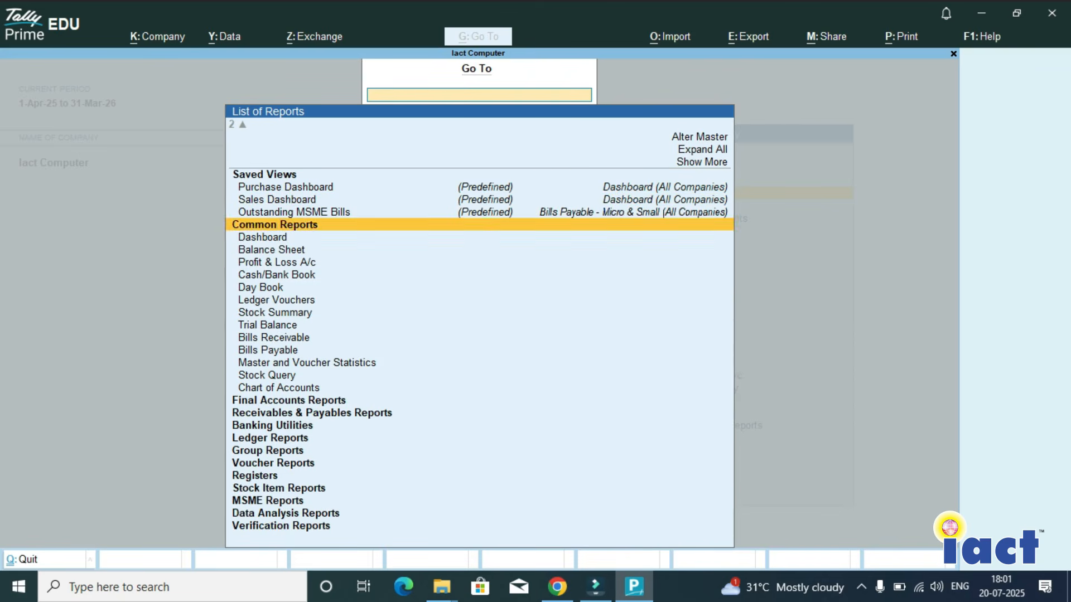
- Look over the voucher and master creation and alteration entries in the Go To list, and close it
key("Up")
key("Up")
key("Up")
key("Up")
key("Up")
key("Up")
key("Up")
key("Up")
key("Up")
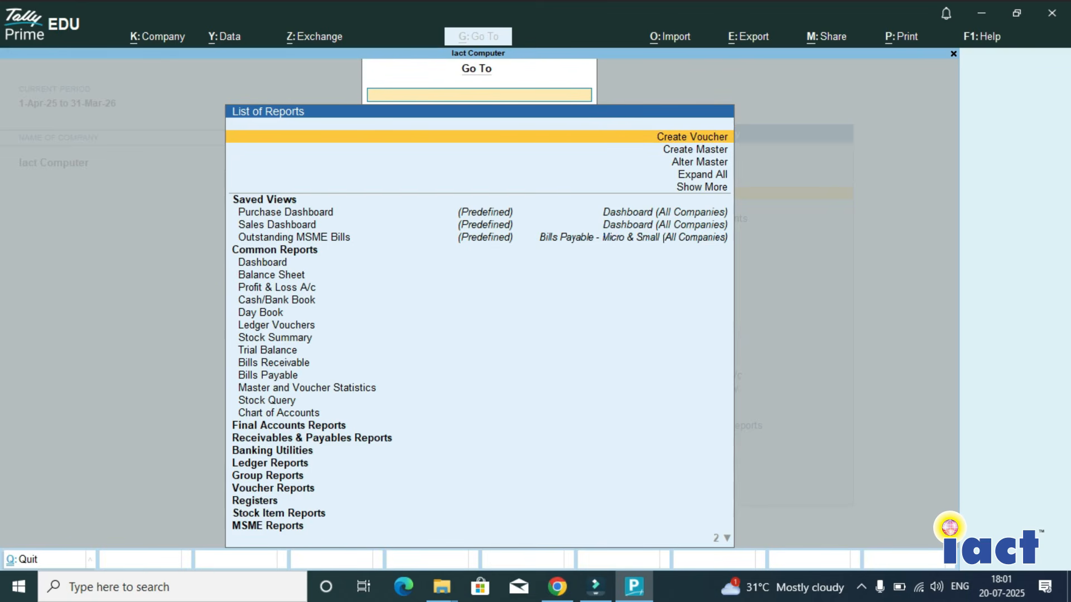
key("Escape")
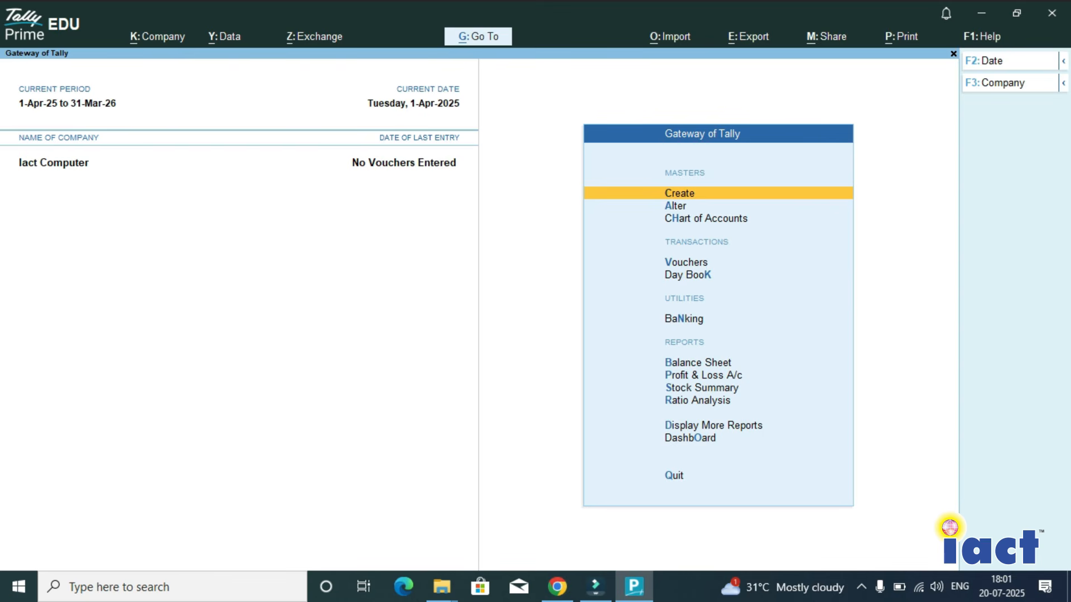
- Open the company Iact Computer for alteration
key("F3")
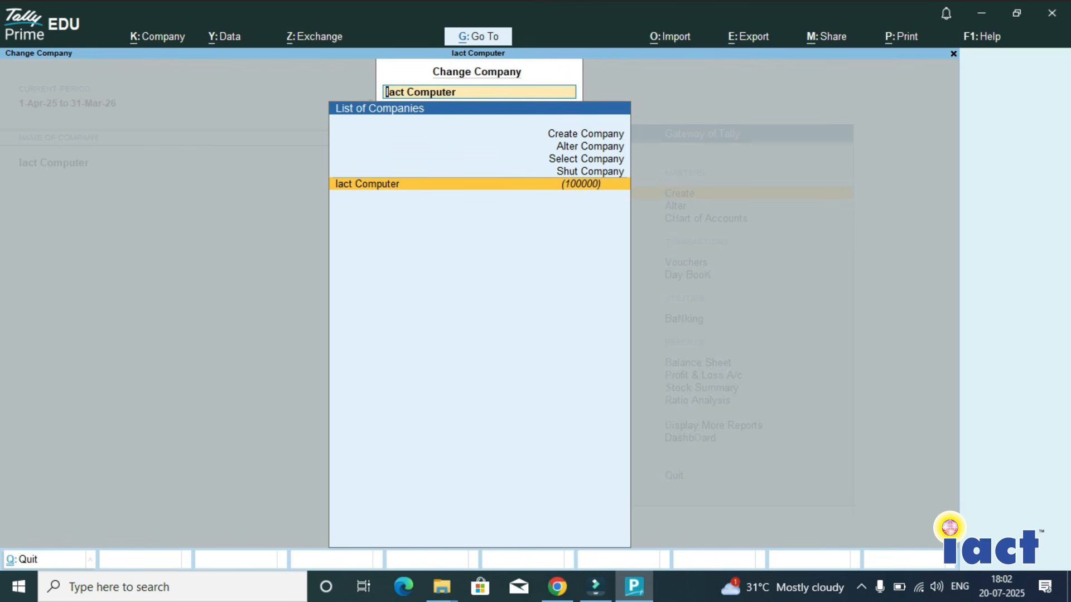
key("Up")
key("Up")
key("Up")
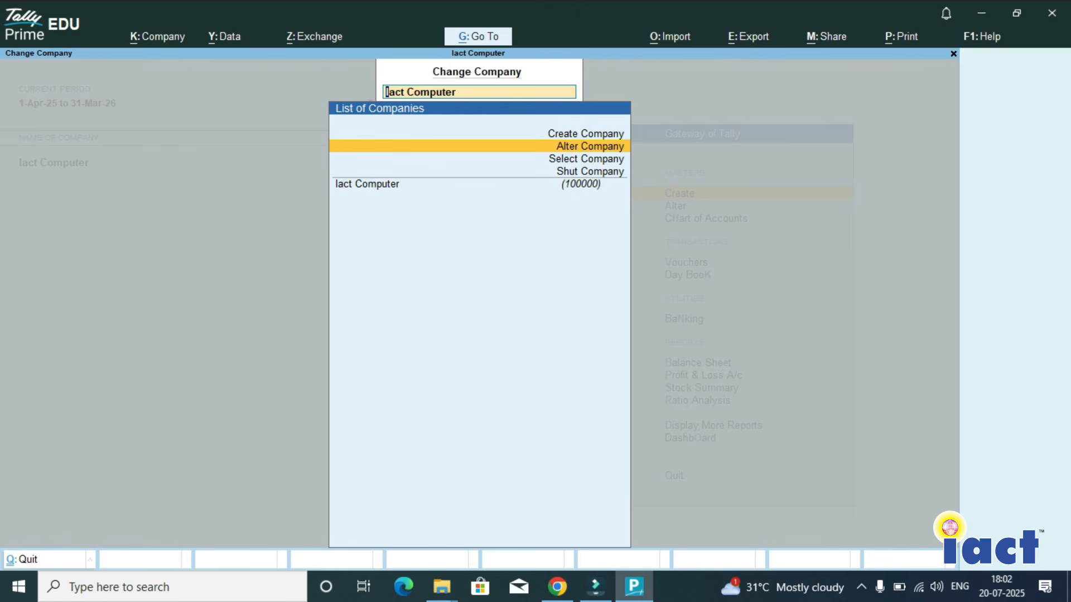
key("Return")
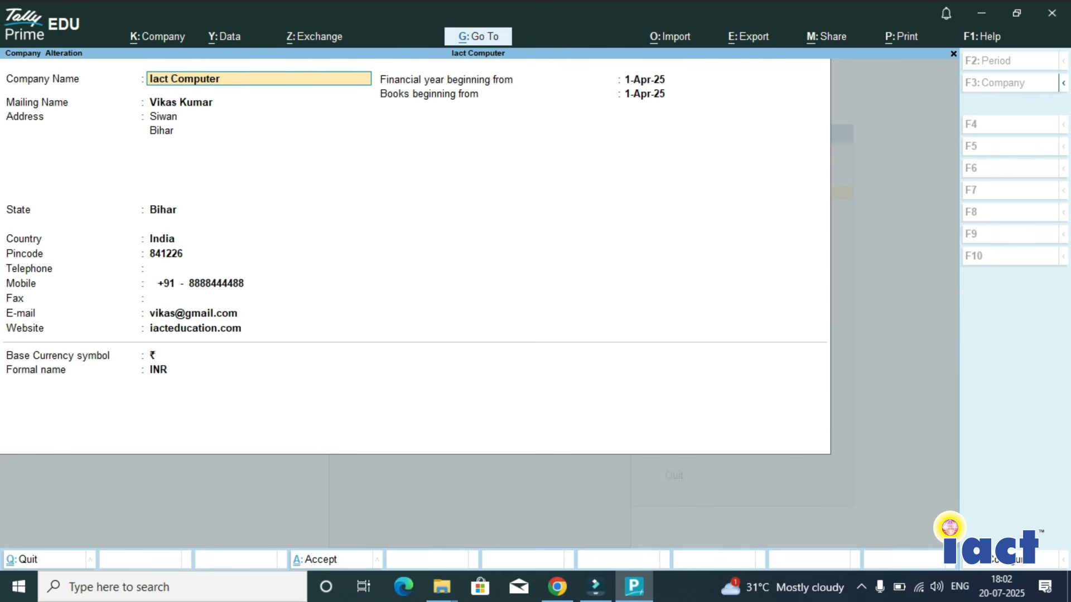
- Rename the company as IACT Computer Institue
type("Iac")
key("BackSpace")
key("BackSpace")
key("BackSpace")
type("I")
key("BackSpace")
type("IACT Computer Institue")
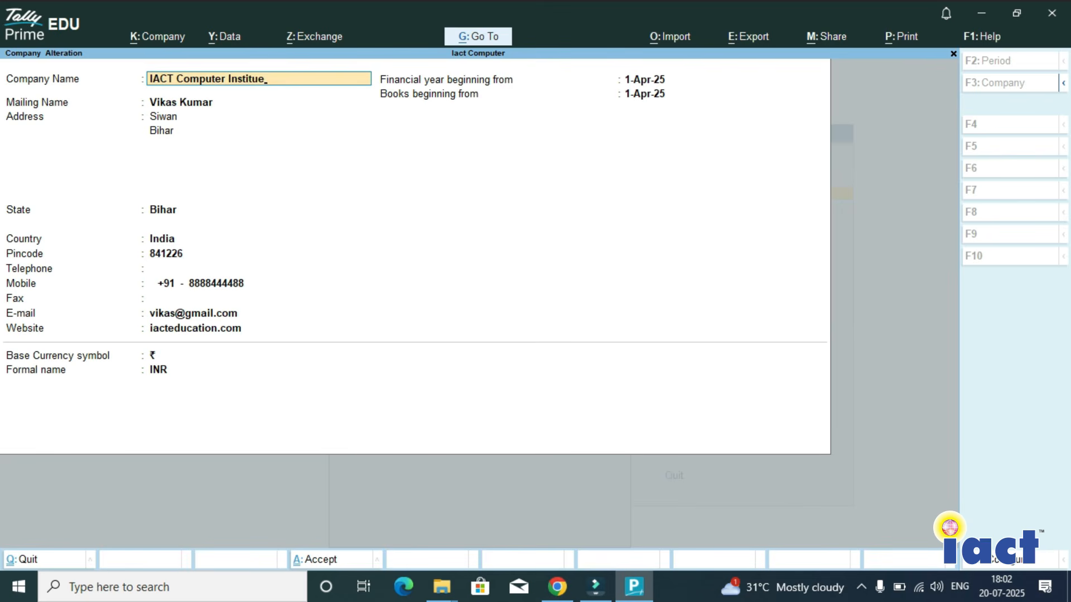
key("Return")
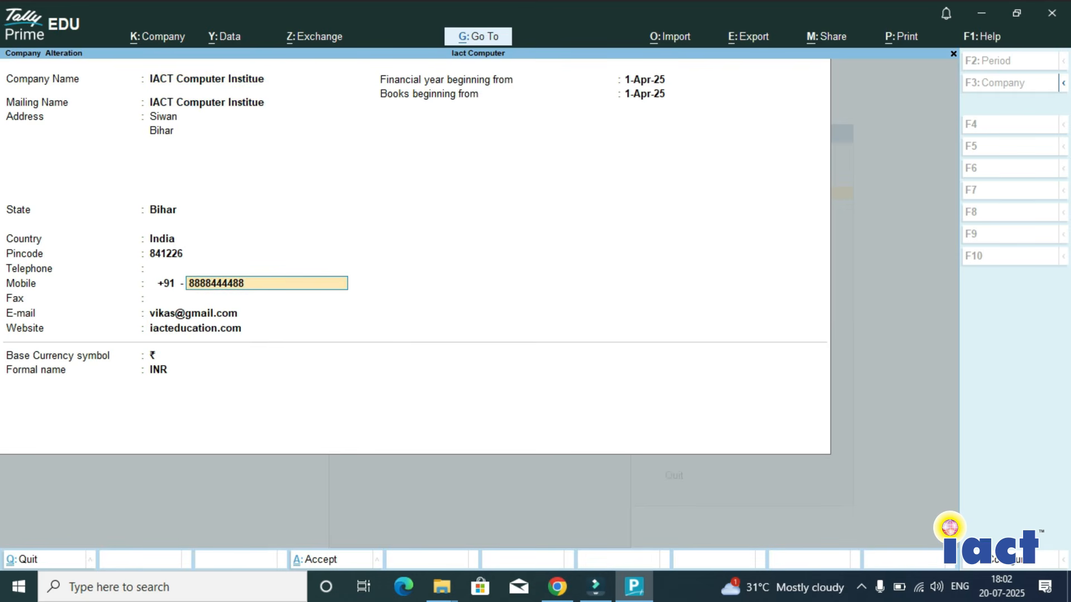
- Enter the contact's full name as the mailing name and accept the company alteration
left_click(206, 102)
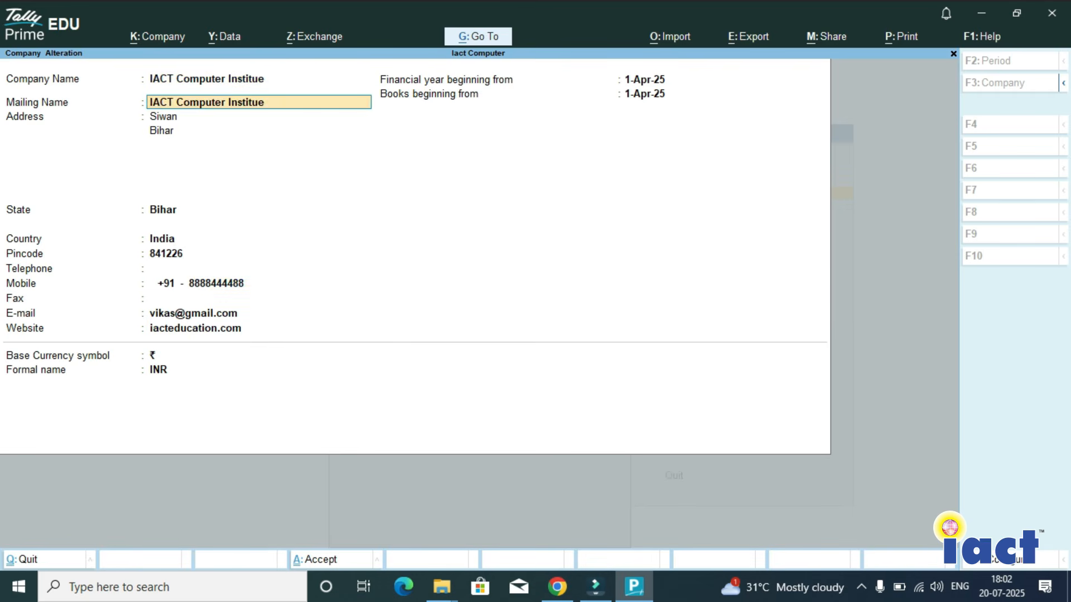
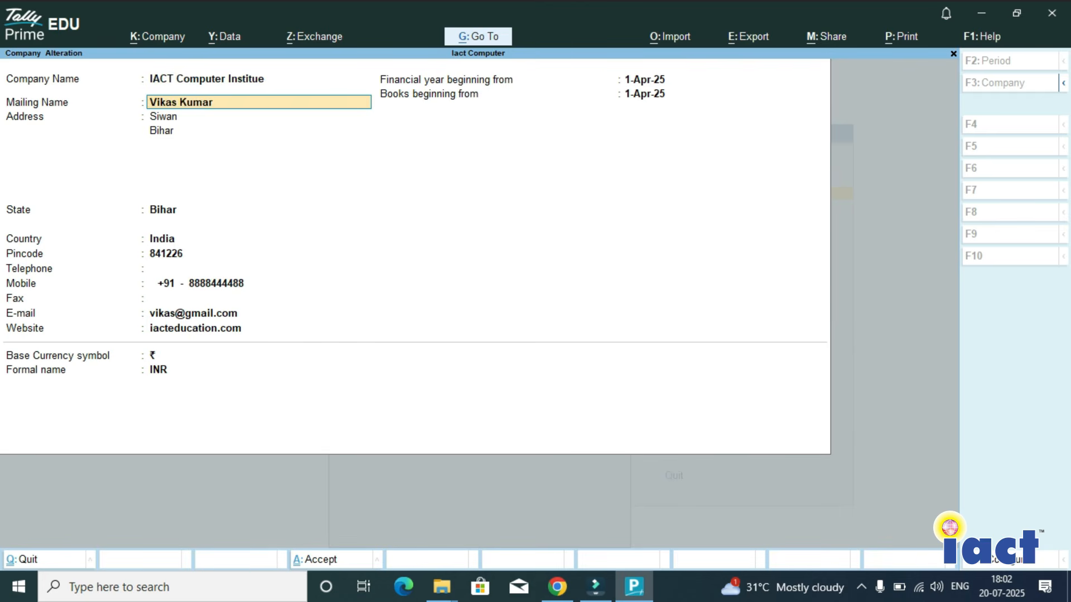
left_click(212, 313)
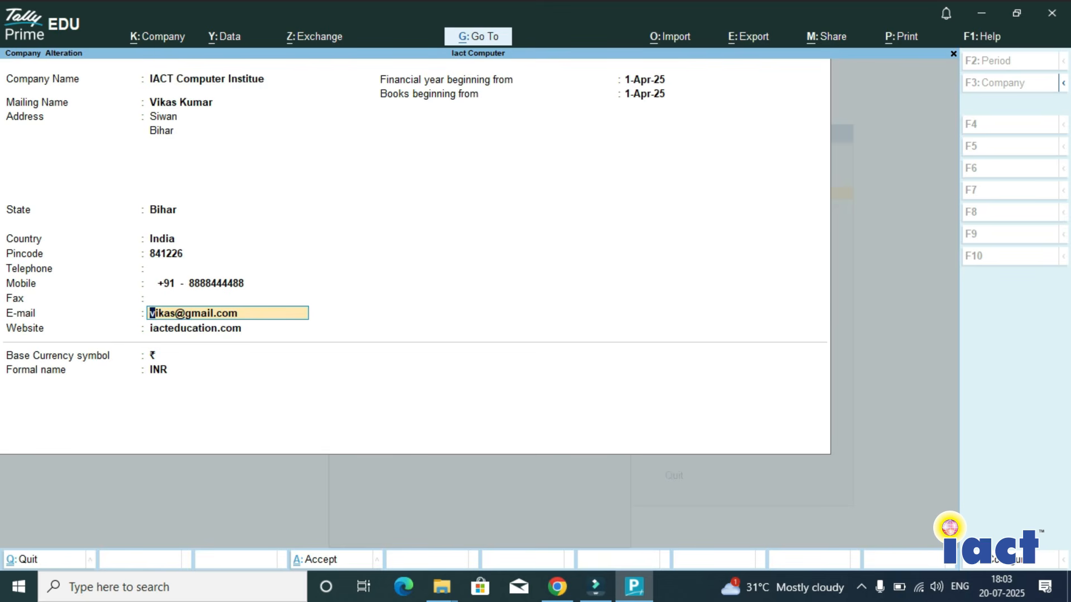
key("ctrl")
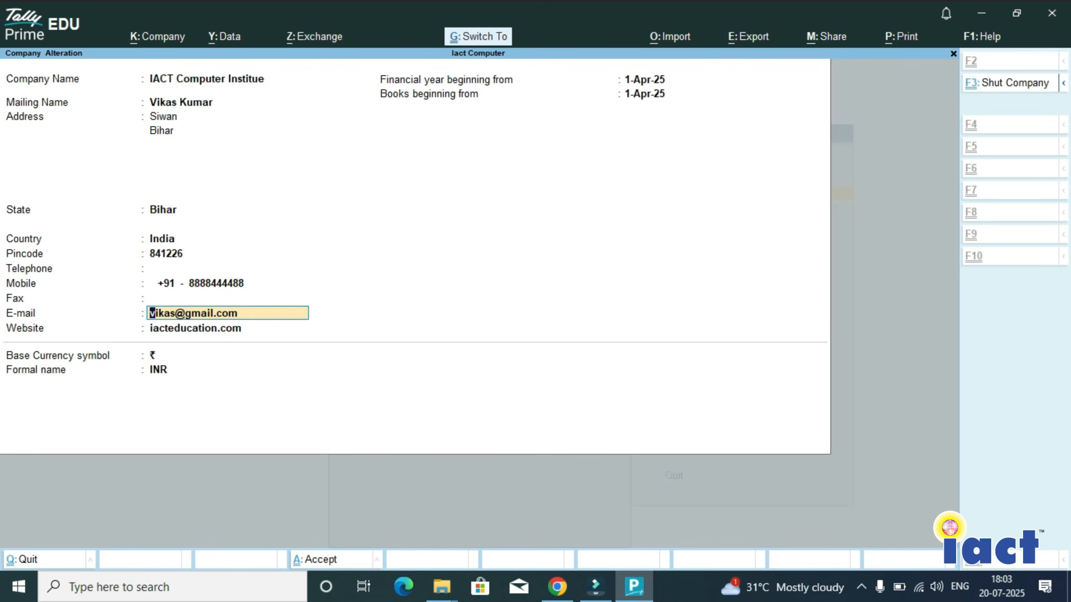
key("ctrl+a")
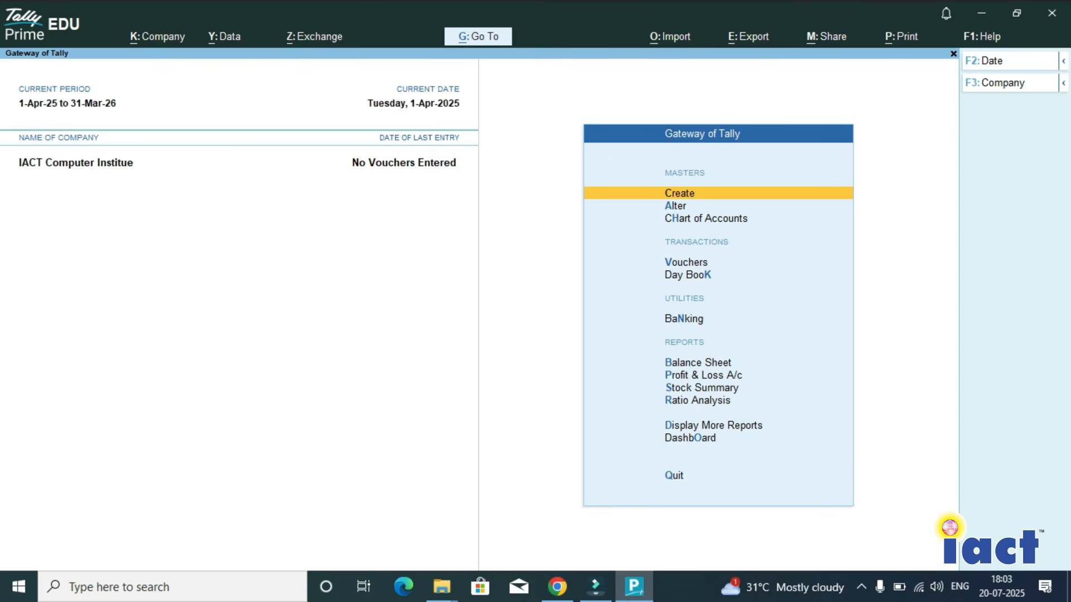
- Quit TallyPrime and close the browser window showing the TallyPrime download page
key("Escape")
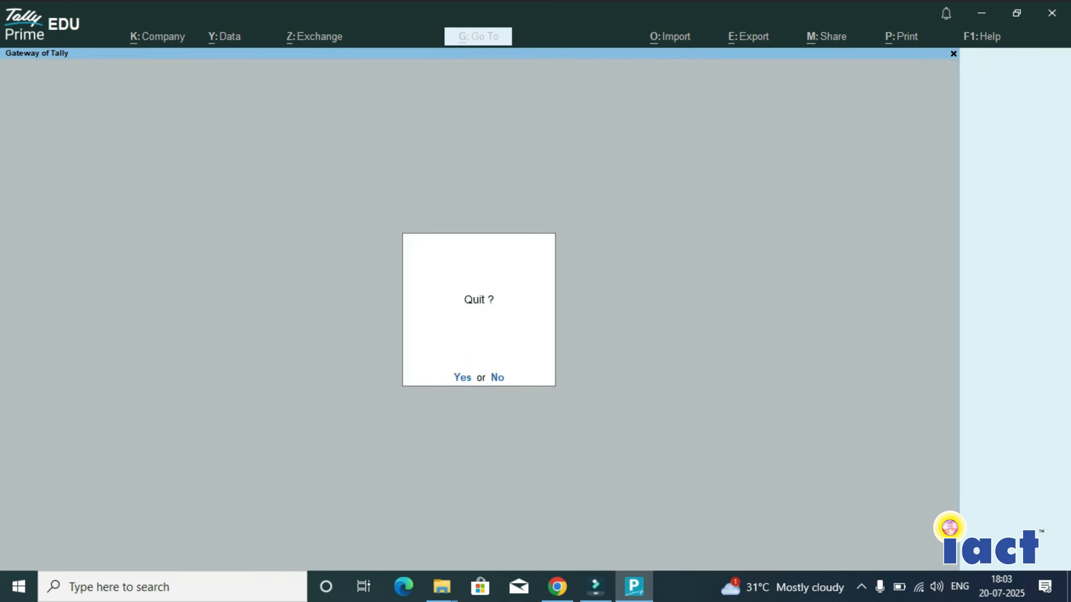
key("y")
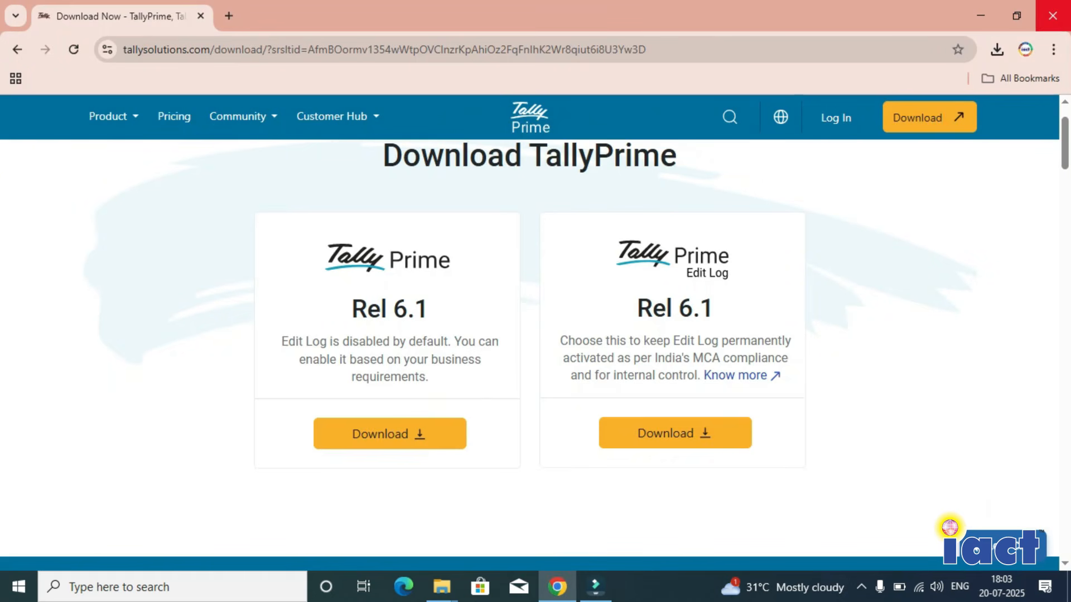
left_click(1053, 15)
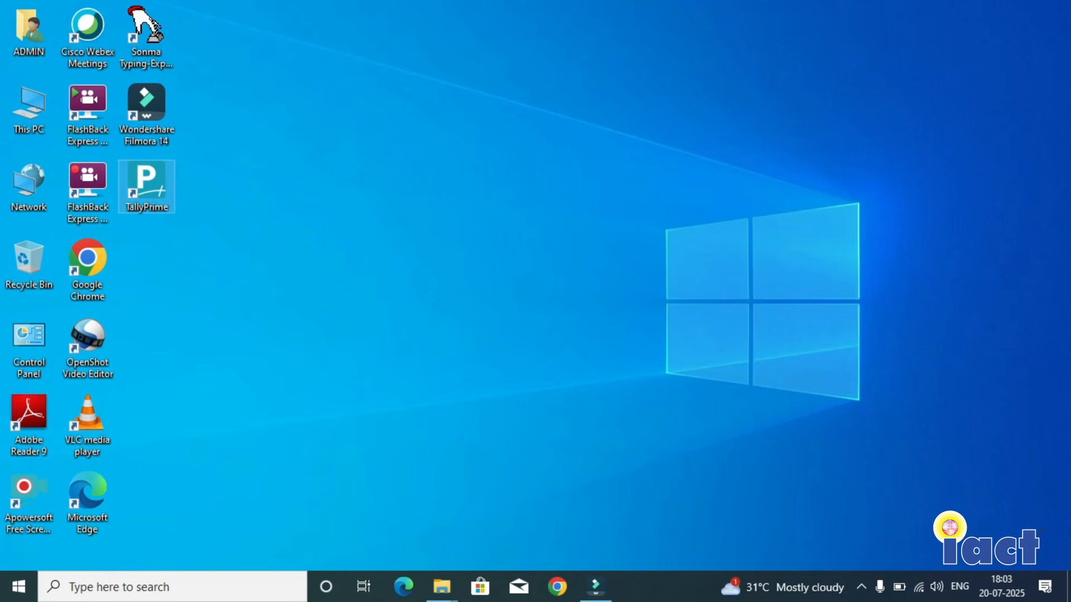
- Relaunch TallyPrime from the desktop and continue in Educational Mode
double_click(146, 187)
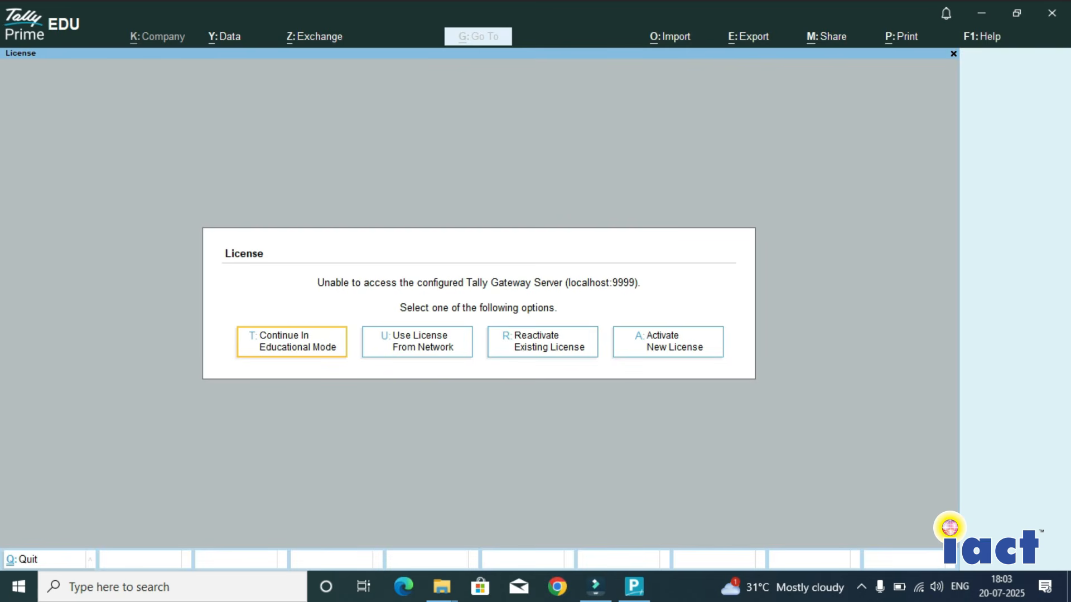
key("Return")
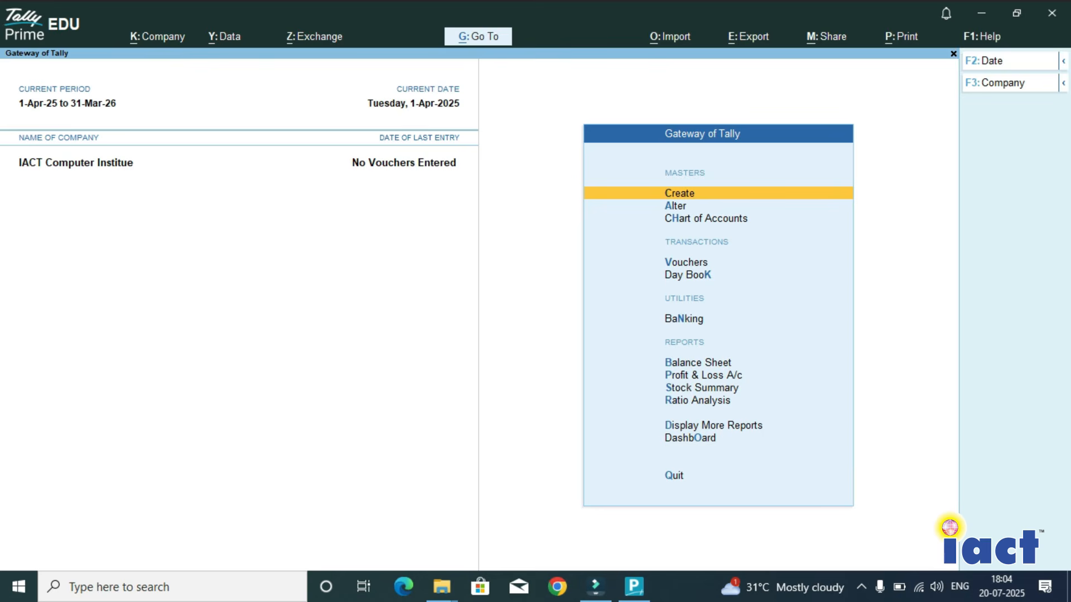
- View the companies available to select under D:\Tally data, and return to the Gateway of Tally
key("F3")
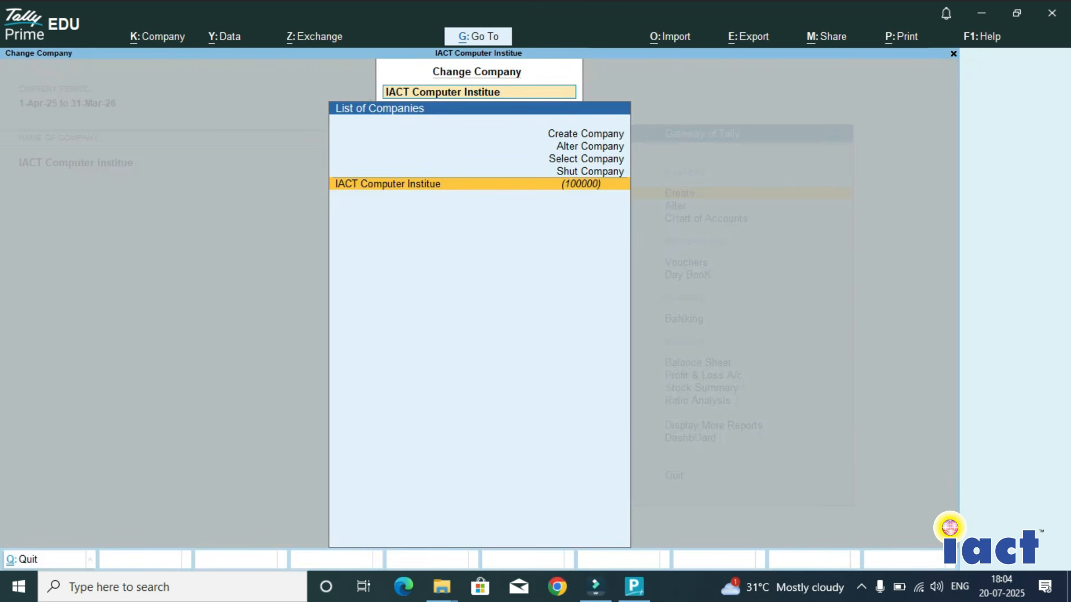
key("Up")
key("Up")
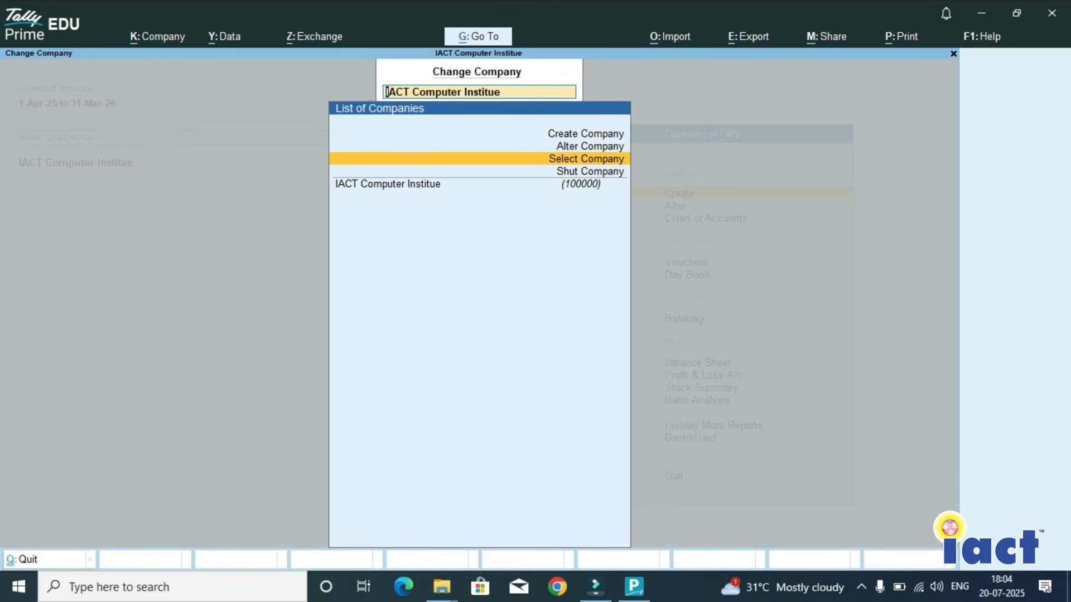
key("Return")
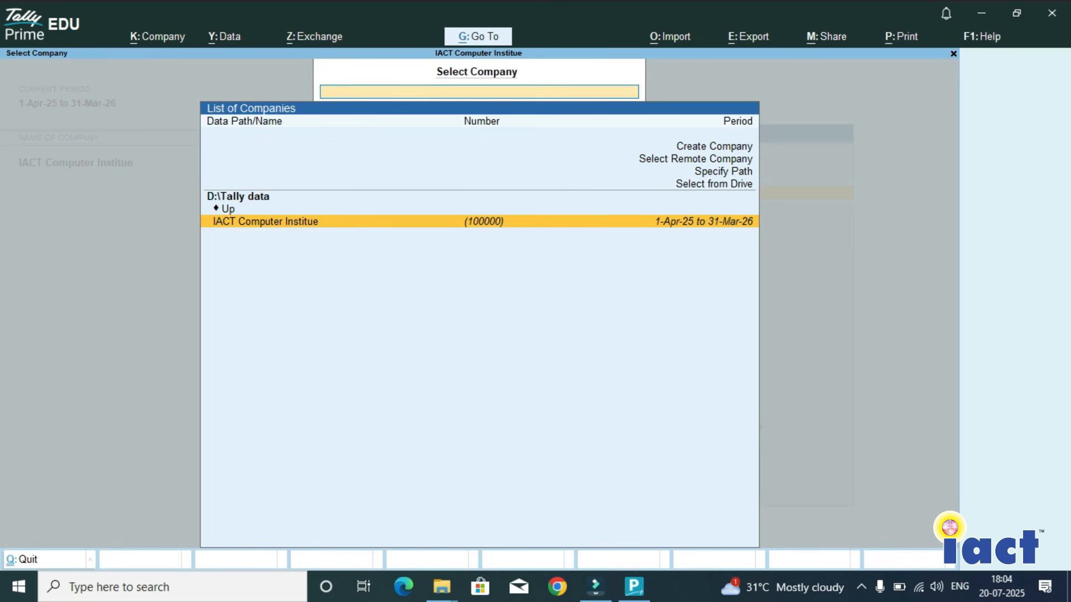
key("Escape")
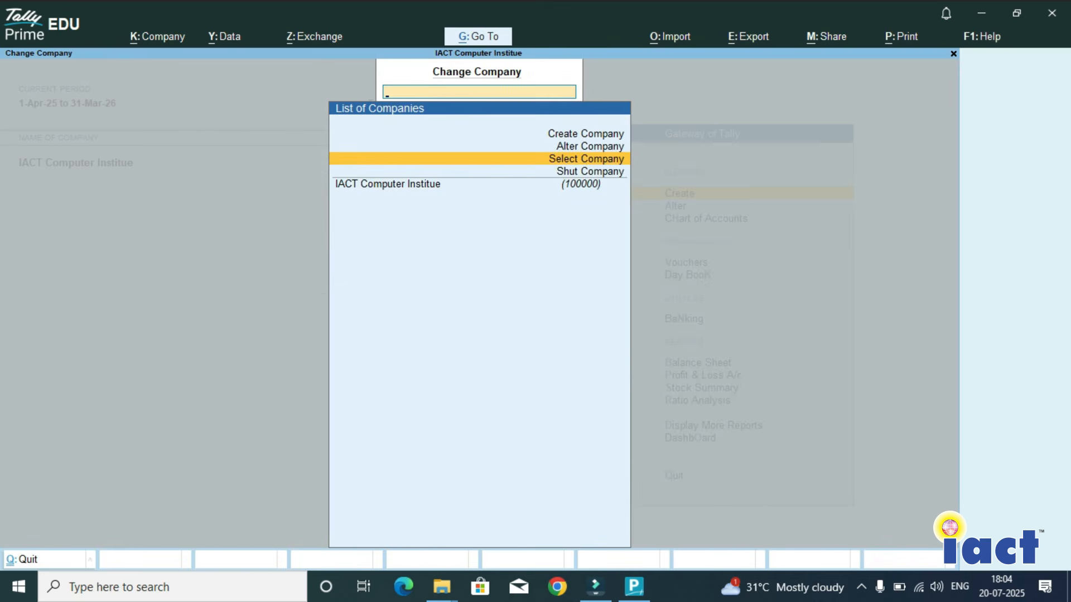
key("Escape")
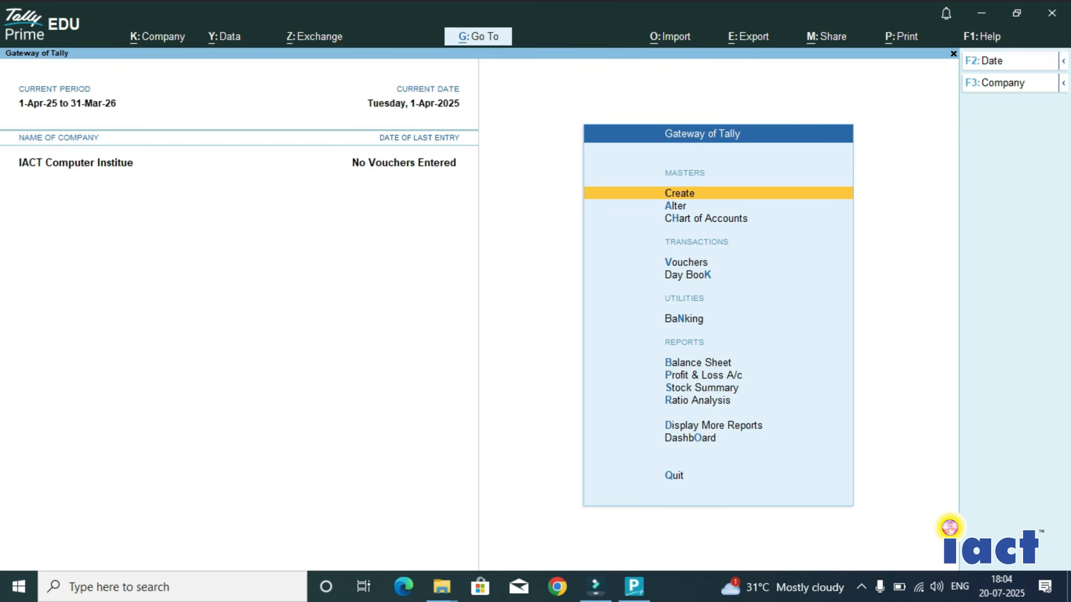
- Quit TallyPrime from the Gateway of Tally
key("Escape")
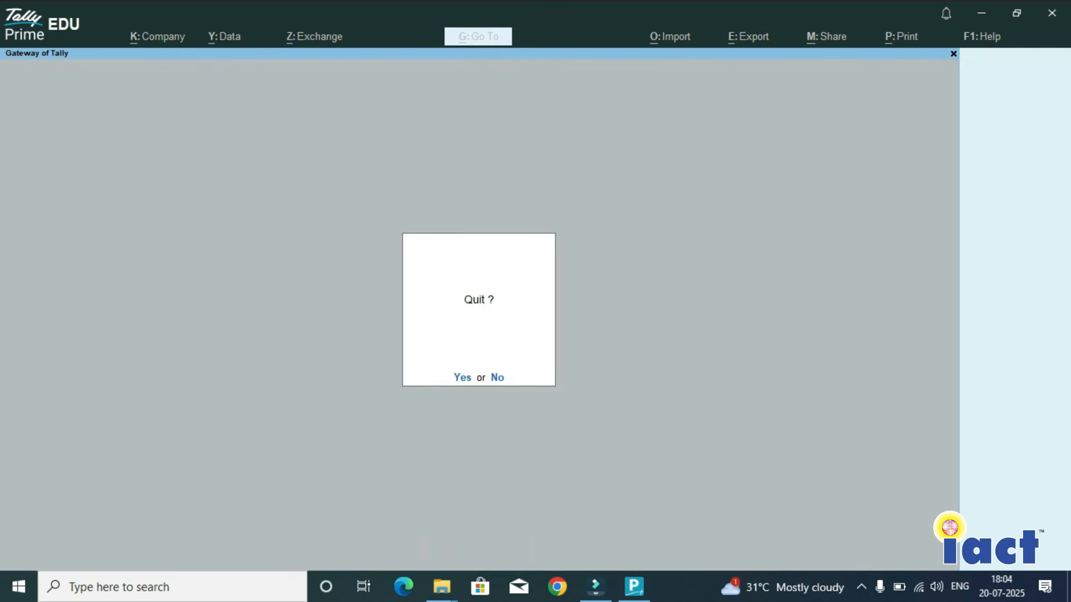